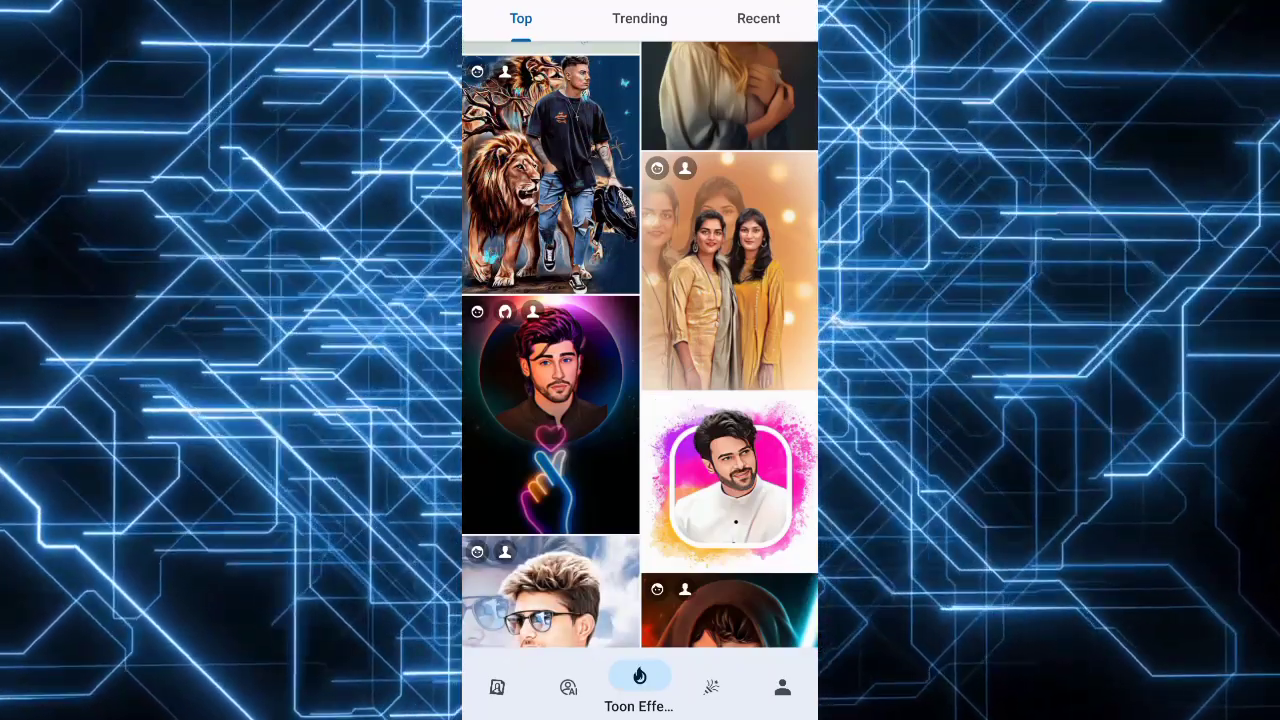
- Apply the pink splash-frame effect to the blond man's photo with a square crop
{"action": "left_click", "coordinate": [729, 480]}
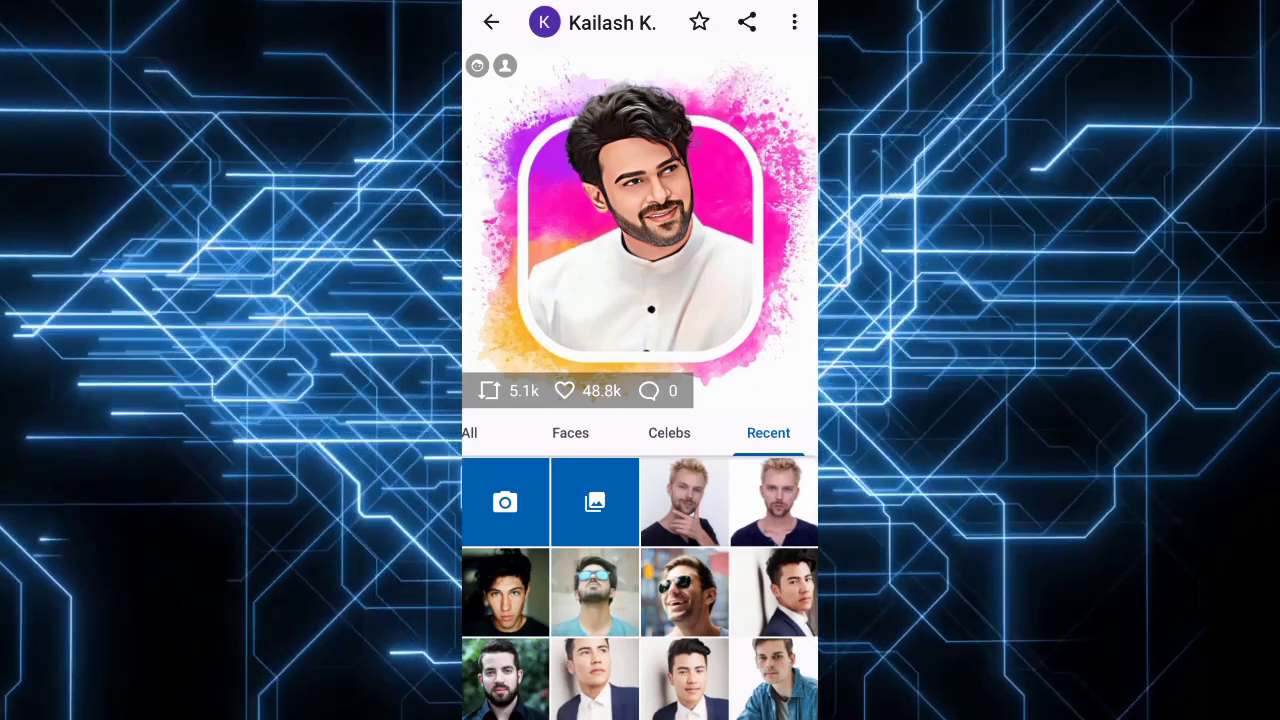
{"action": "left_click", "coordinate": [773, 502]}
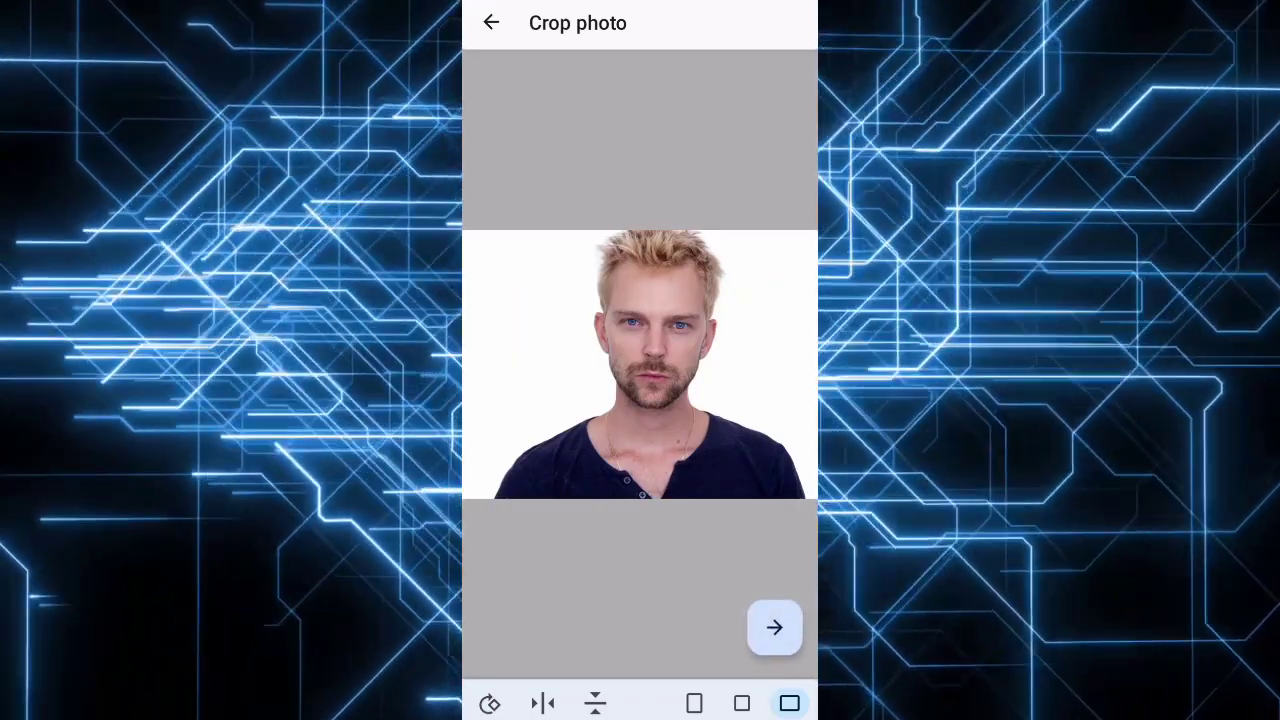
{"action": "left_click", "coordinate": [741, 703]}
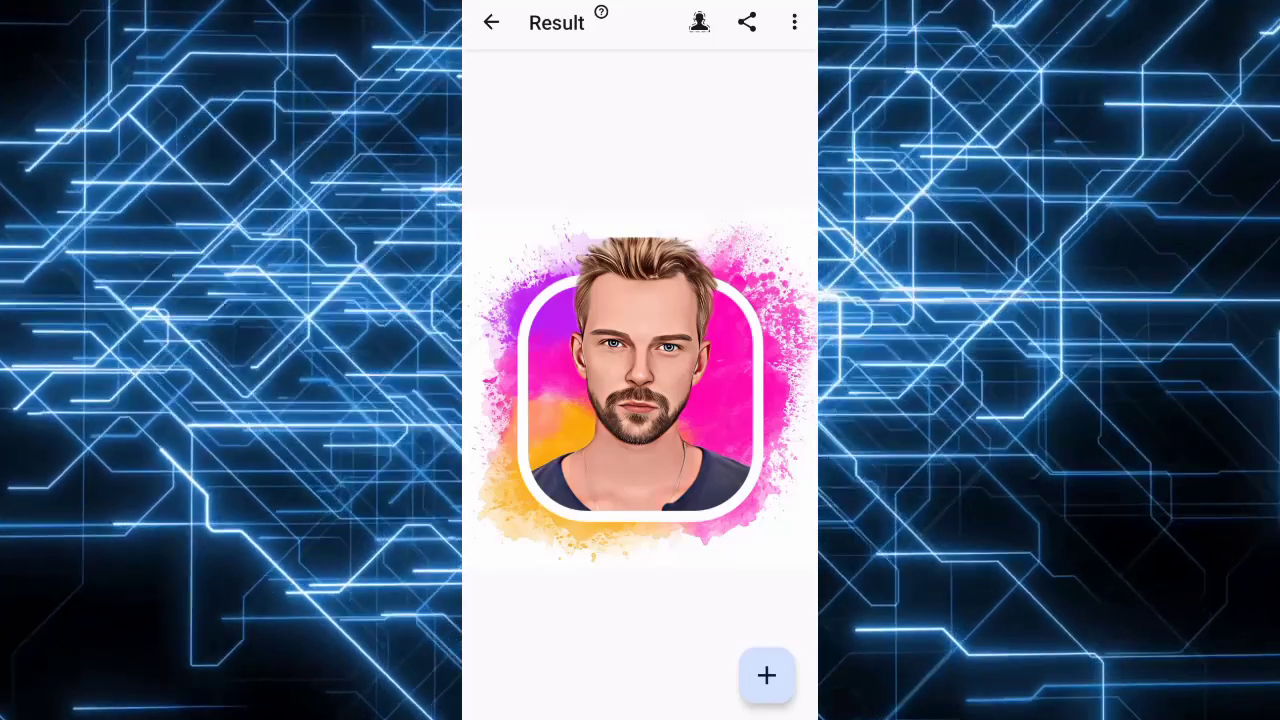
{"action": "left_click", "coordinate": [766, 675]}
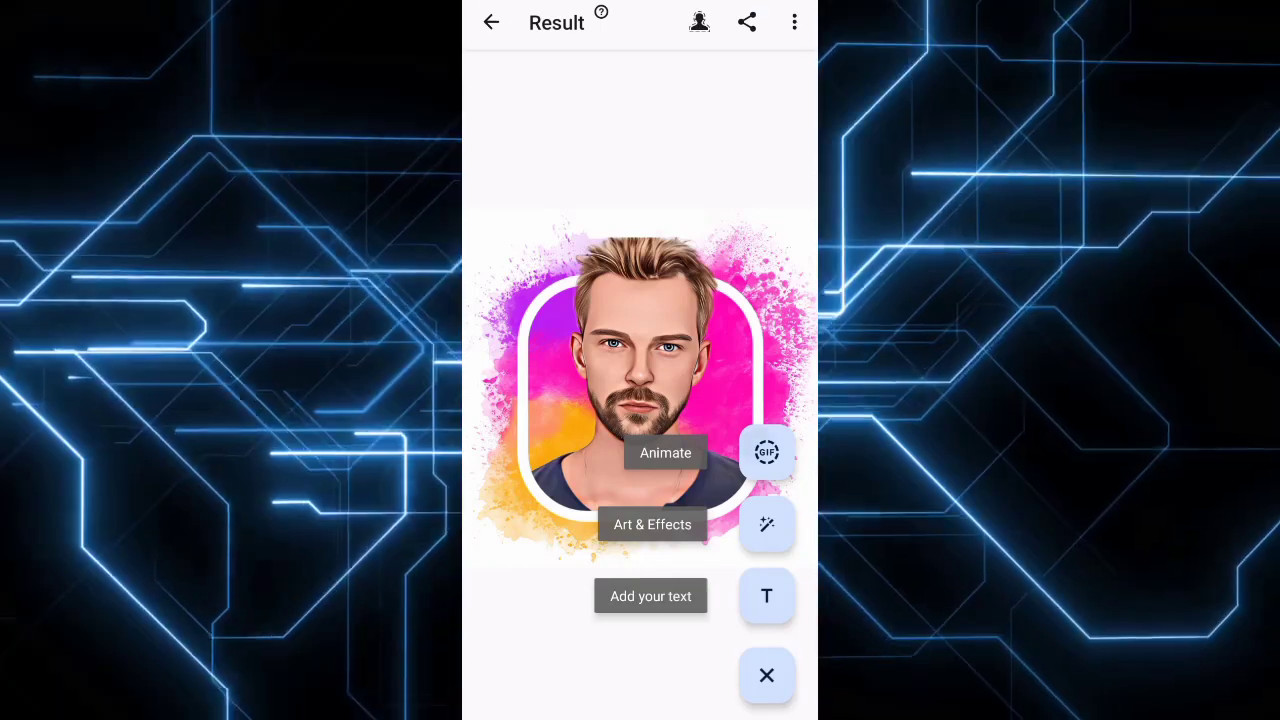
{"action": "left_click", "coordinate": [766, 452]}
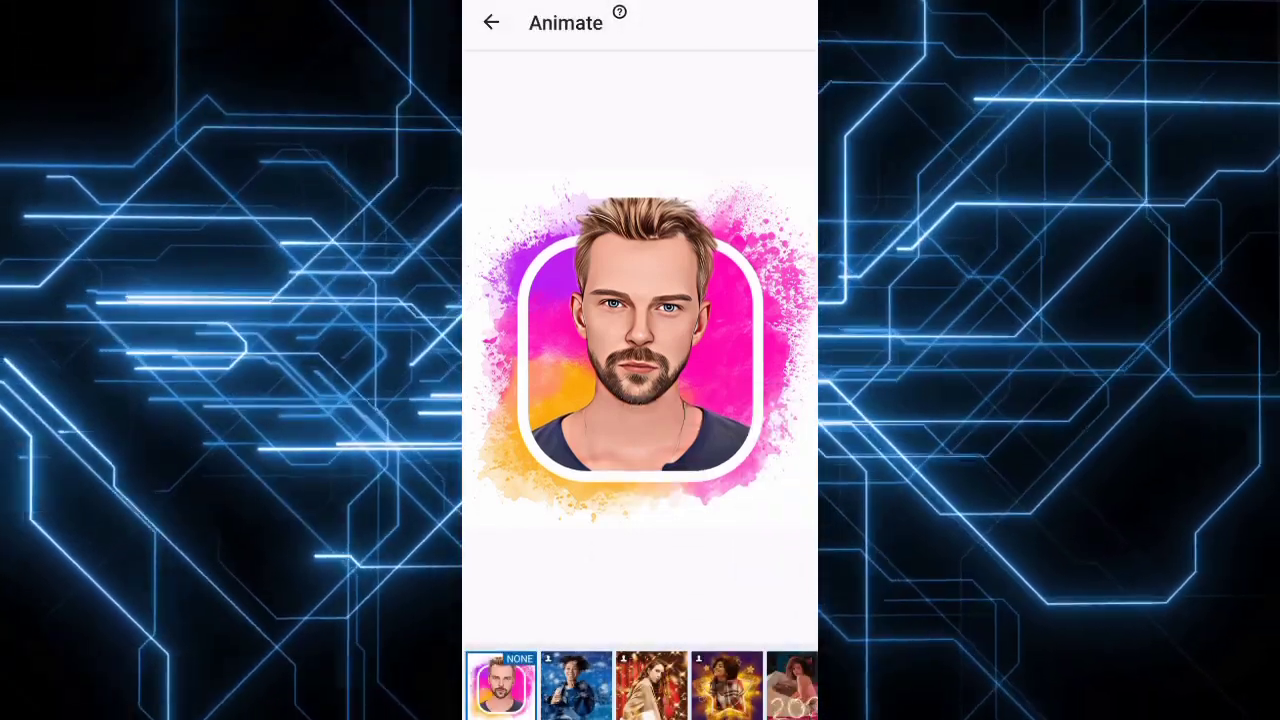
{"action": "scroll", "coordinate": [640, 685], "scroll_direction": "right", "scroll_amount": 3}
{"action": "scroll", "coordinate": [640, 685], "scroll_direction": "right", "scroll_amount": 2}
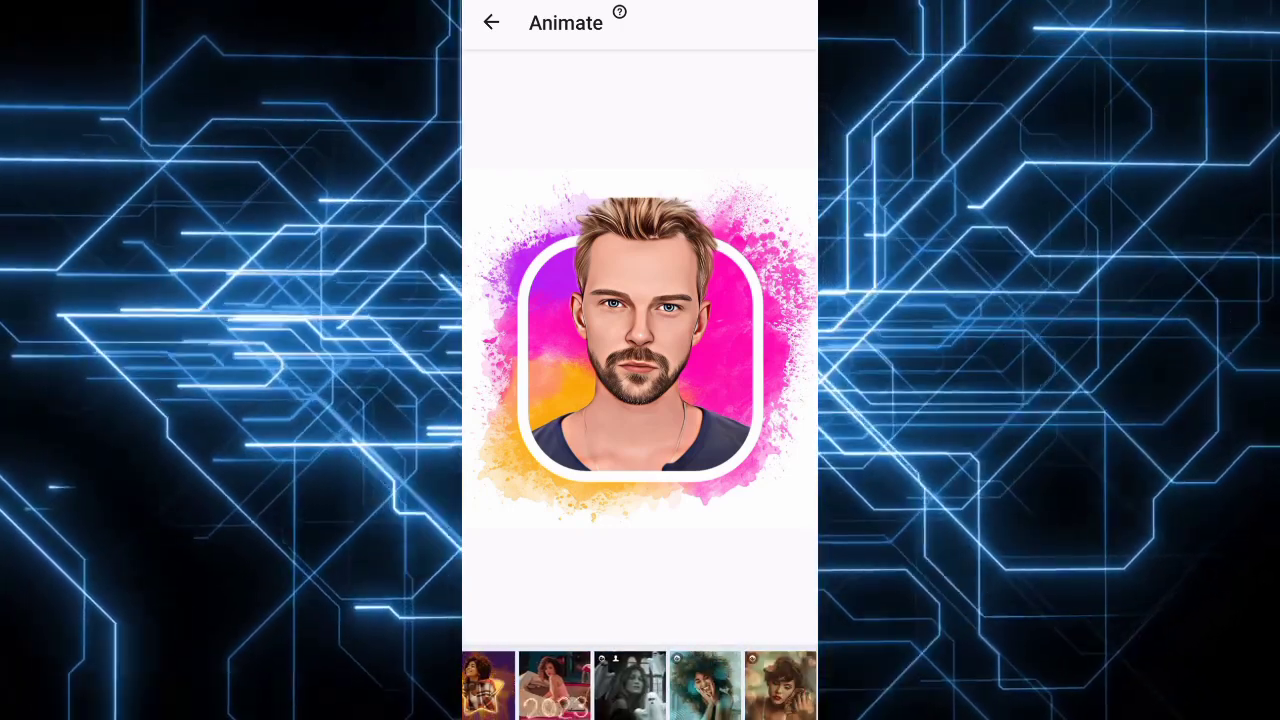
{"action": "left_click", "coordinate": [705, 685]}
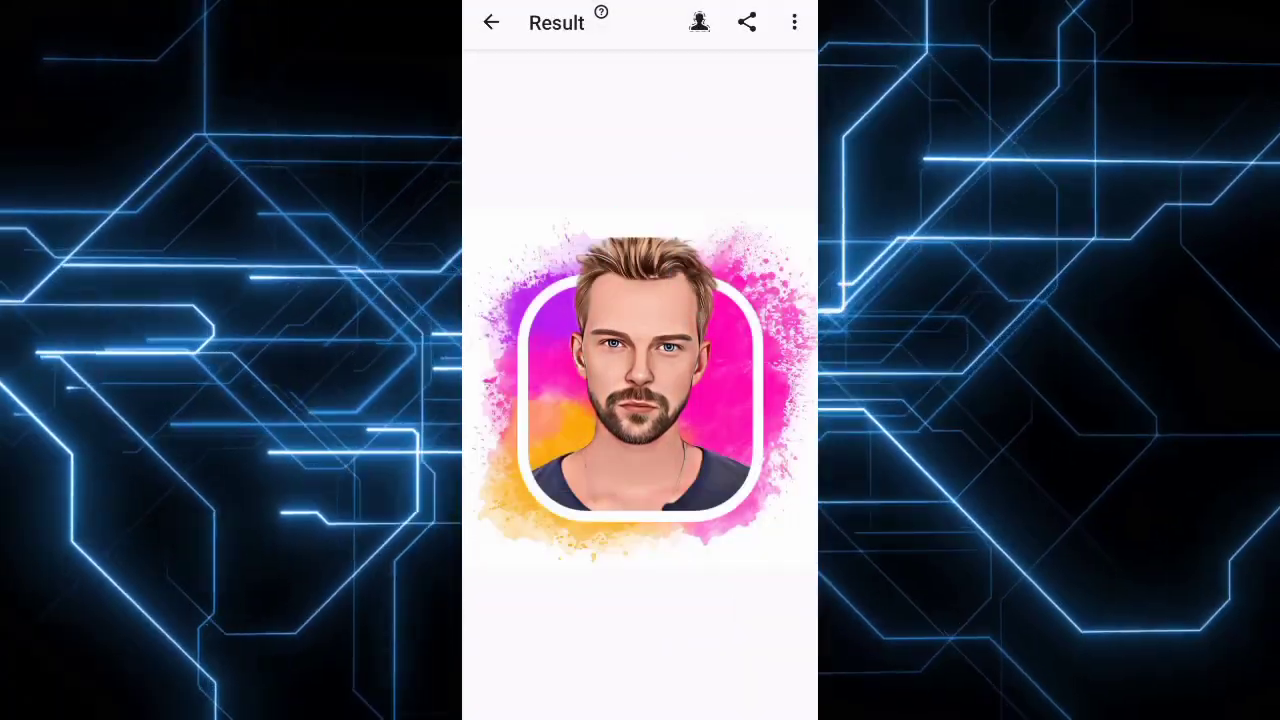
{"action": "left_click", "coordinate": [766, 675]}
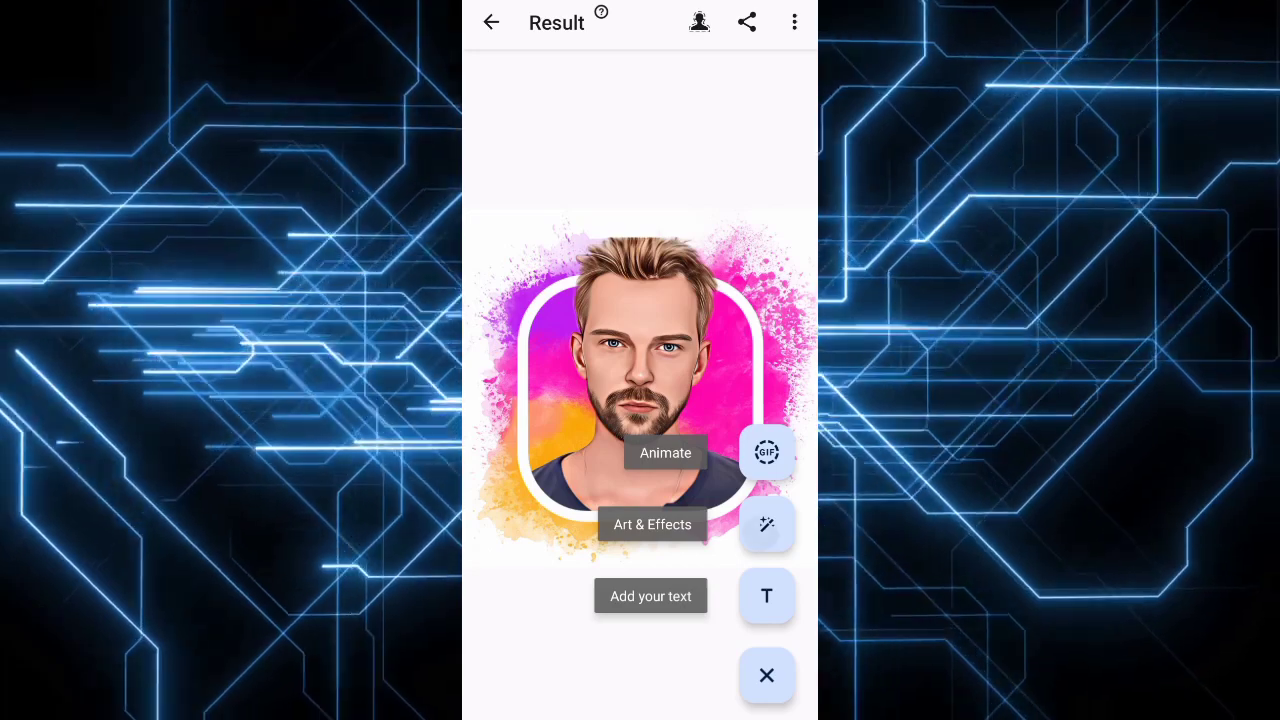
{"action": "left_click", "coordinate": [766, 524]}
{"action": "left_click_drag", "start_coordinate": [740, 640], "coordinate": [580, 640]}
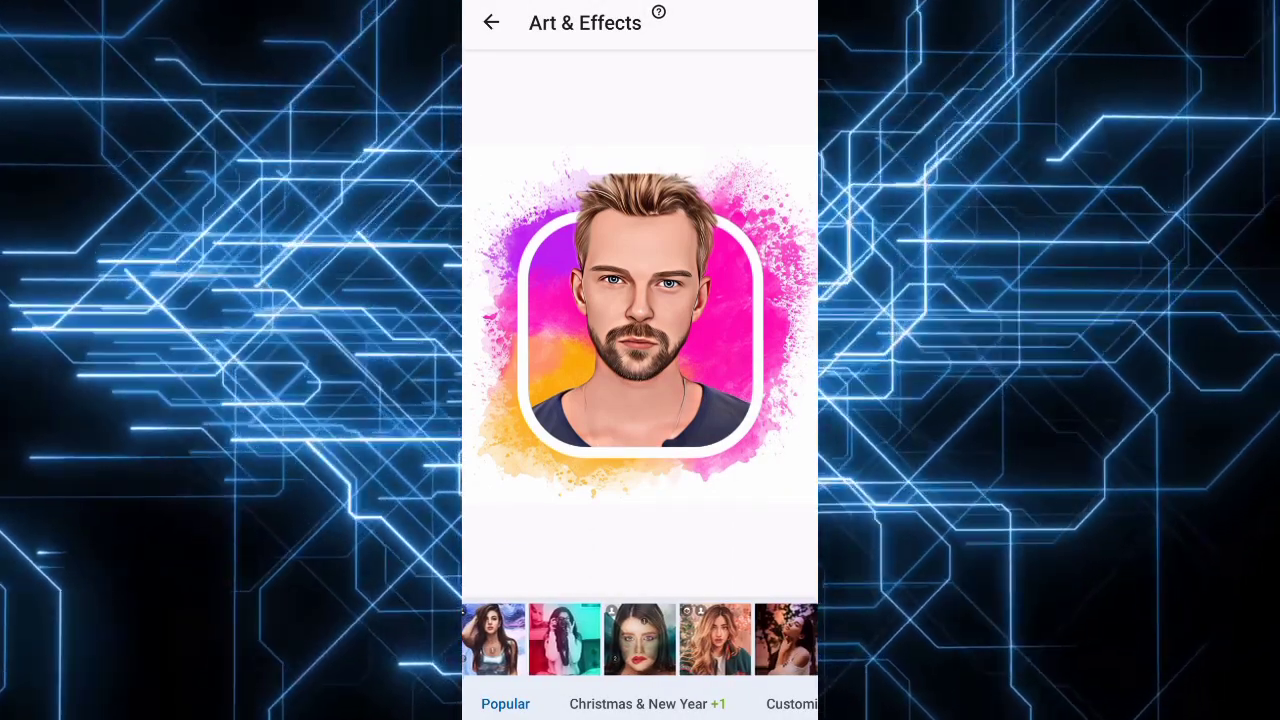
{"action": "left_click", "coordinate": [564, 638]}
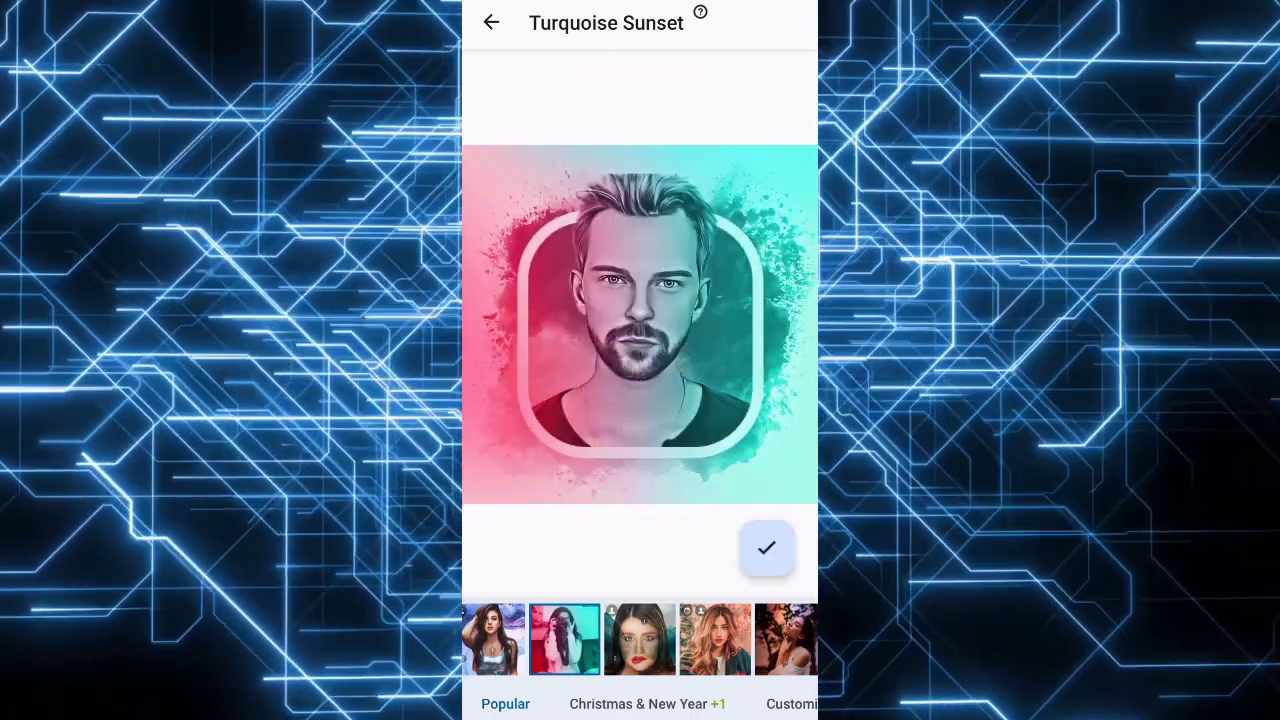
{"action": "left_click", "coordinate": [766, 548]}
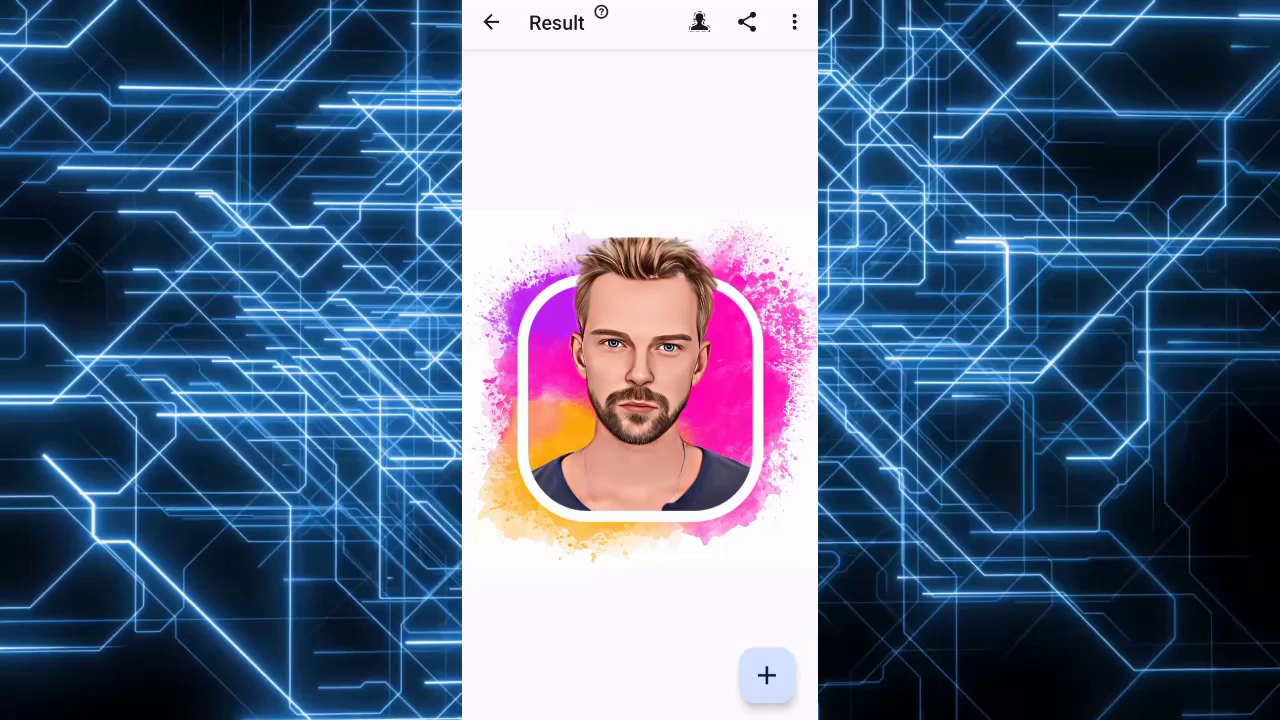
{"action": "left_click", "coordinate": [766, 675]}
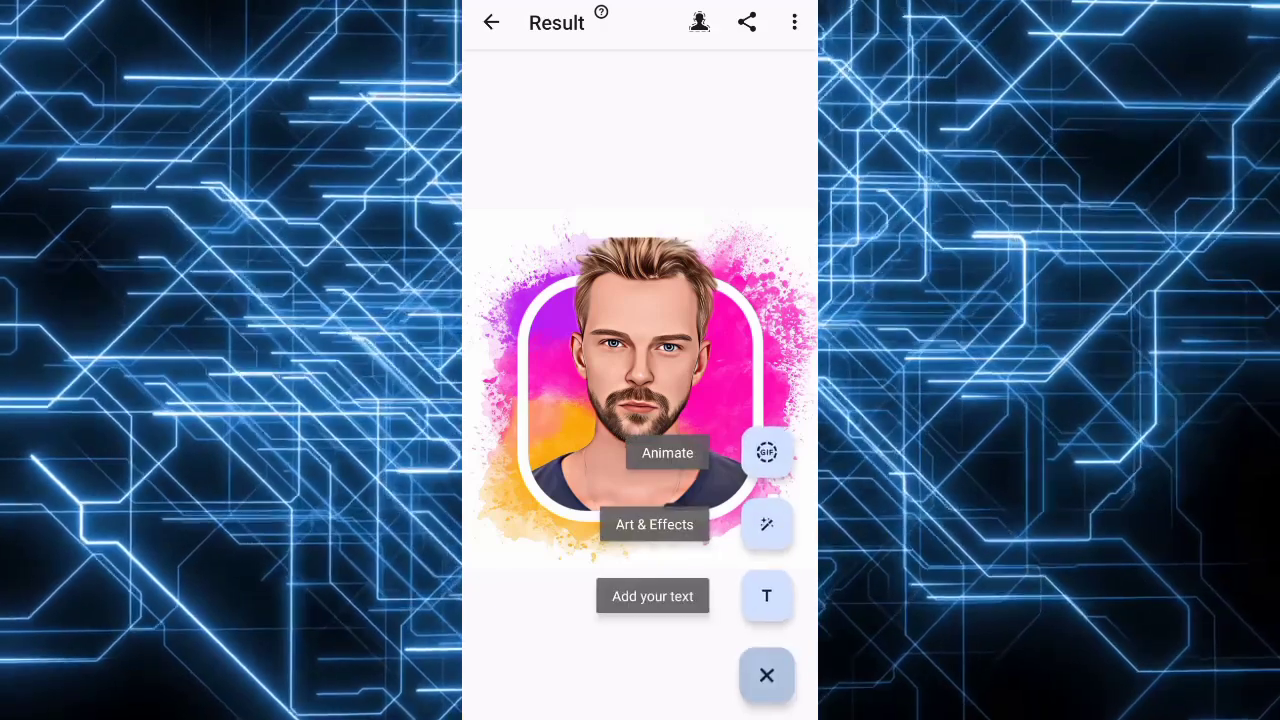
- Add the caption 'techno nk' to the cartoon portrait and confirm it
{"action": "left_click", "coordinate": [766, 596]}
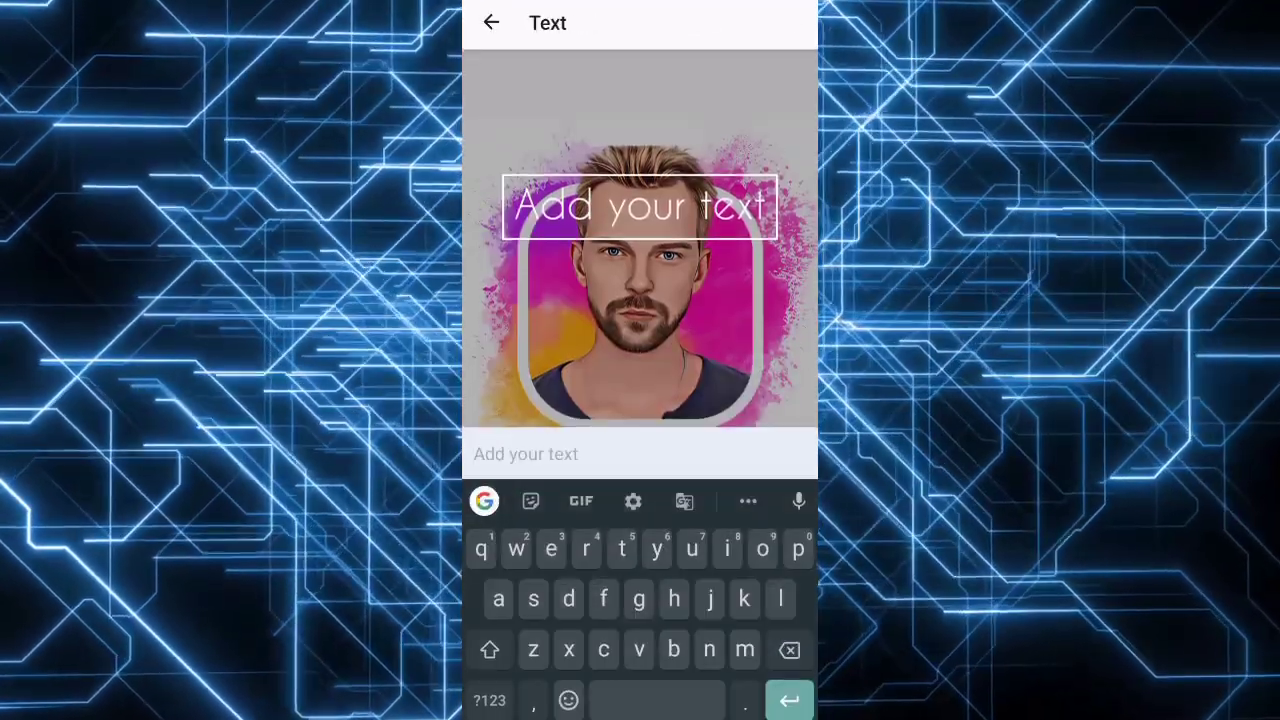
{"action": "type", "text": "t"}
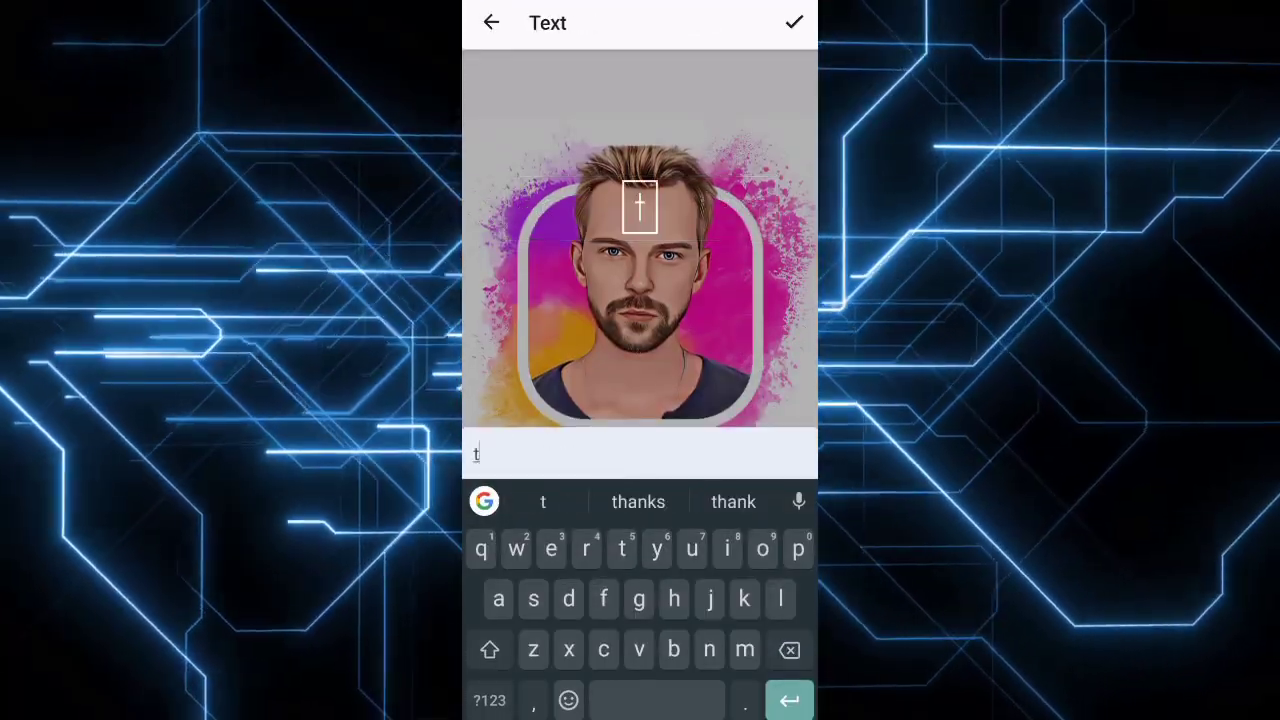
{"action": "type", "text": "echn"}
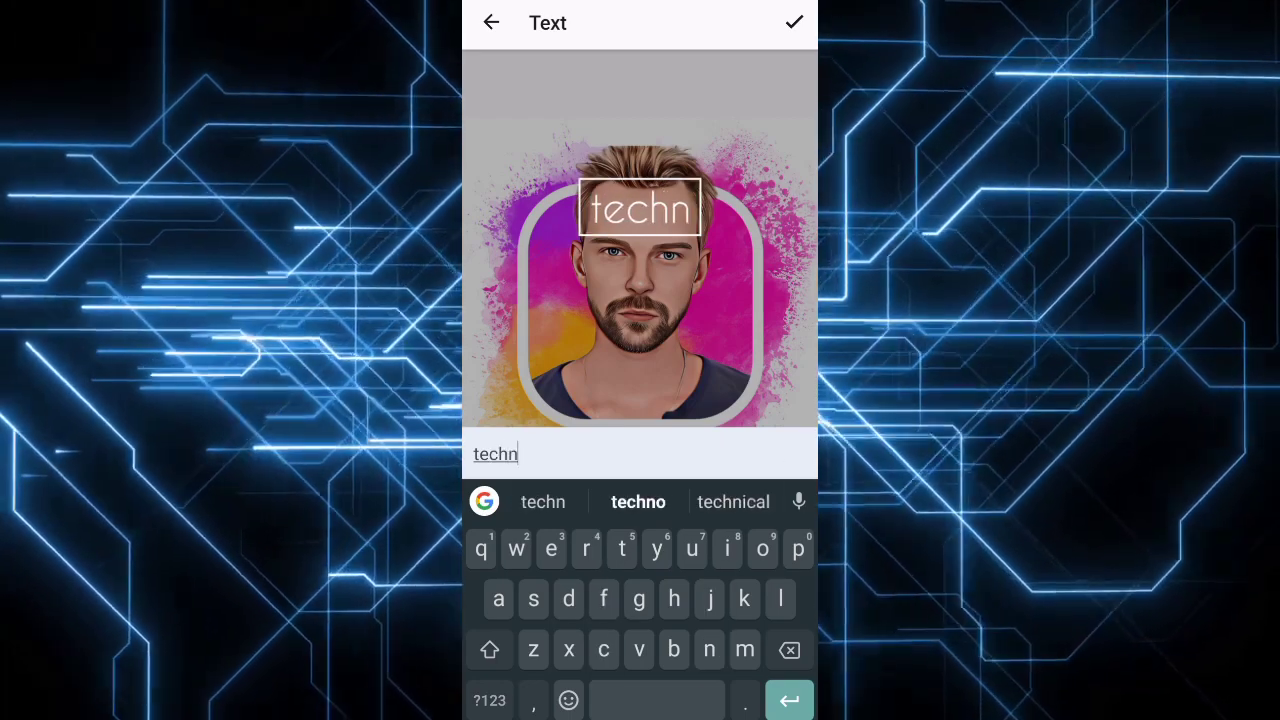
{"action": "type", "text": "o nk"}
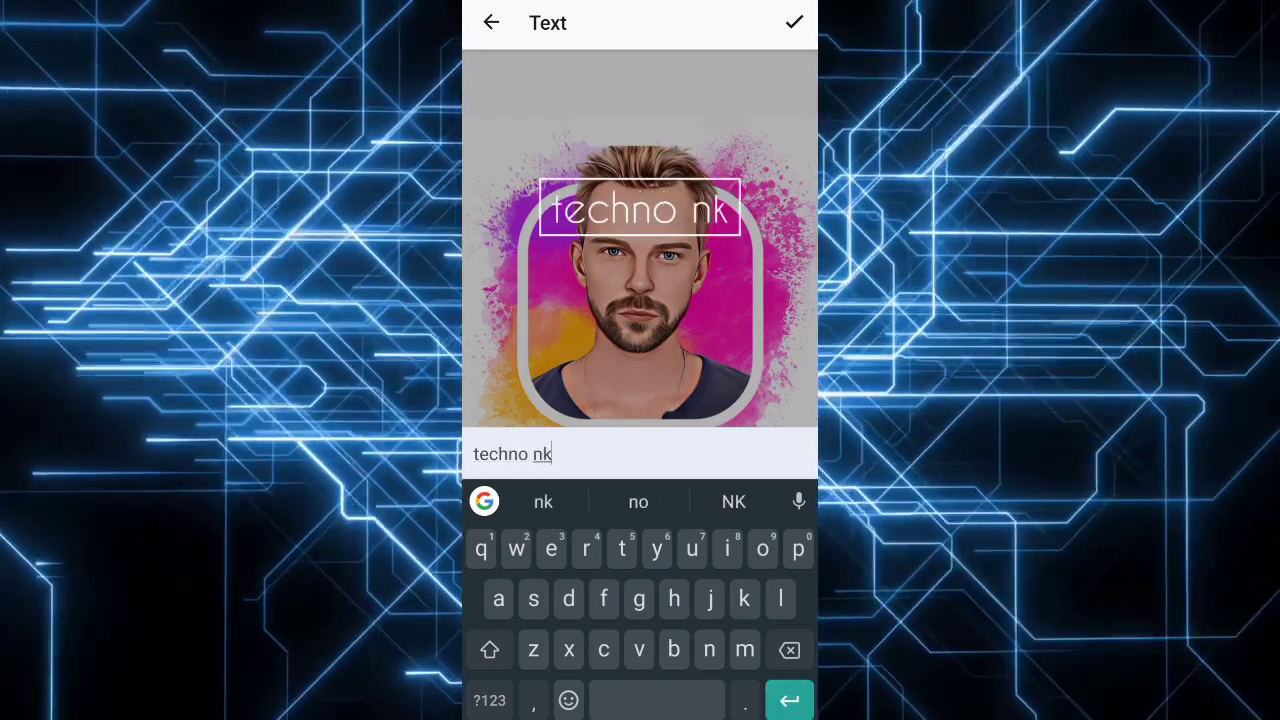
{"action": "key", "text": "Return"}
{"action": "left_click", "coordinate": [794, 22]}
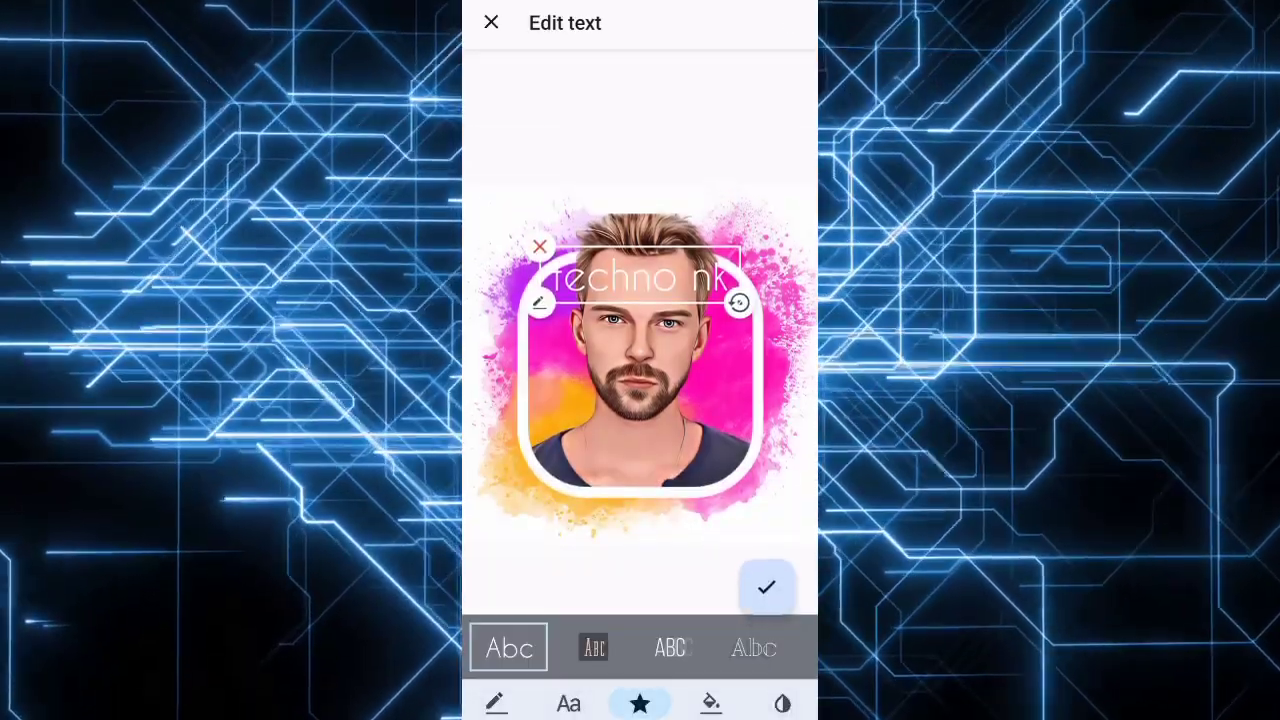
- Try several lettering styles for the caption and move it below the portrait
{"action": "left_click", "coordinate": [594, 648]}
{"action": "left_click", "coordinate": [669, 648]}
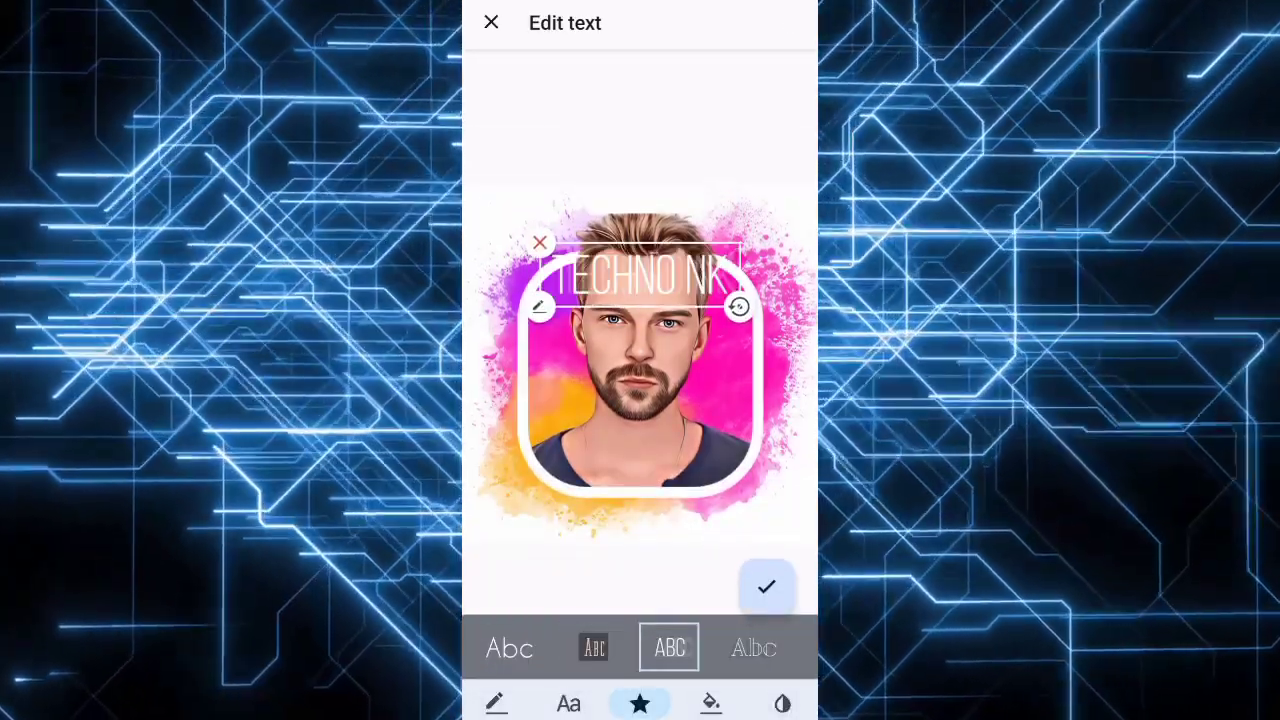
{"action": "left_click", "coordinate": [753, 648]}
{"action": "left_click_drag", "start_coordinate": [760, 648], "coordinate": [600, 648]}
{"action": "left_click", "coordinate": [634, 648]}
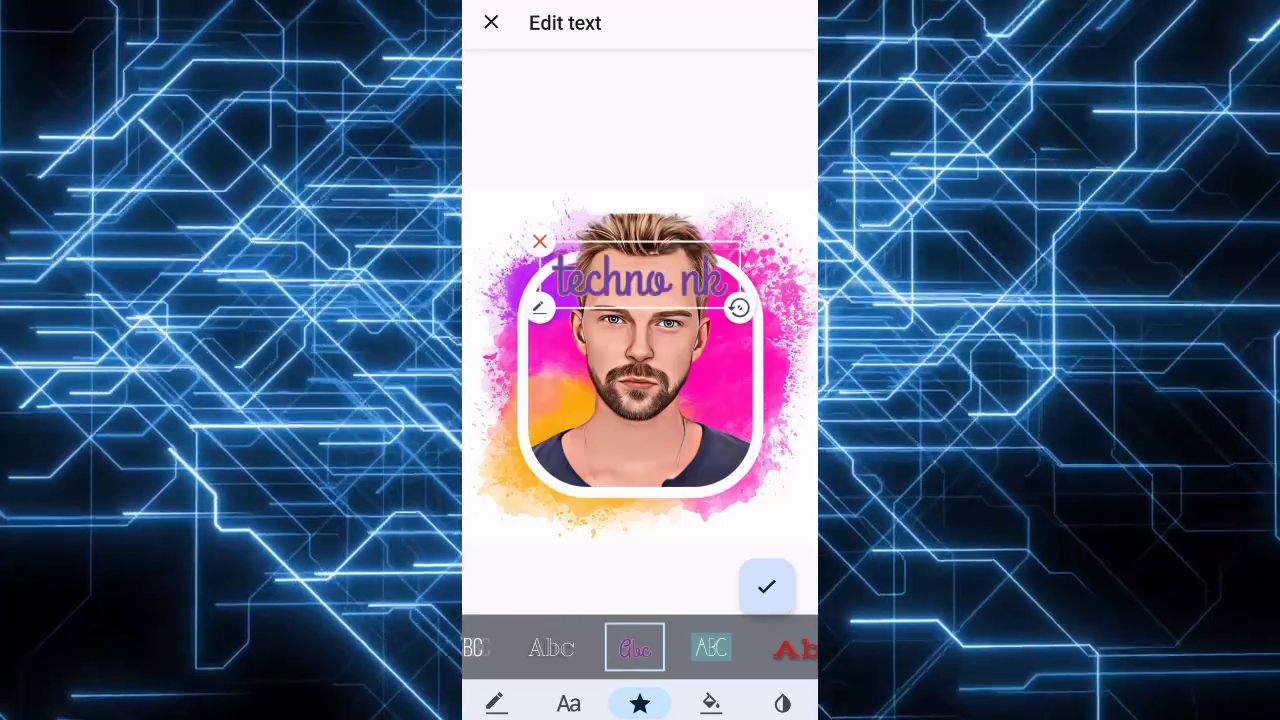
{"action": "mouse_move", "coordinate": [640, 278]}
{"action": "left_mouse_down"}
{"action": "mouse_move", "coordinate": [606, 509]}
{"action": "mouse_move", "coordinate": [571, 543]}
{"action": "mouse_move", "coordinate": [593, 545]}
{"action": "left_mouse_up"}
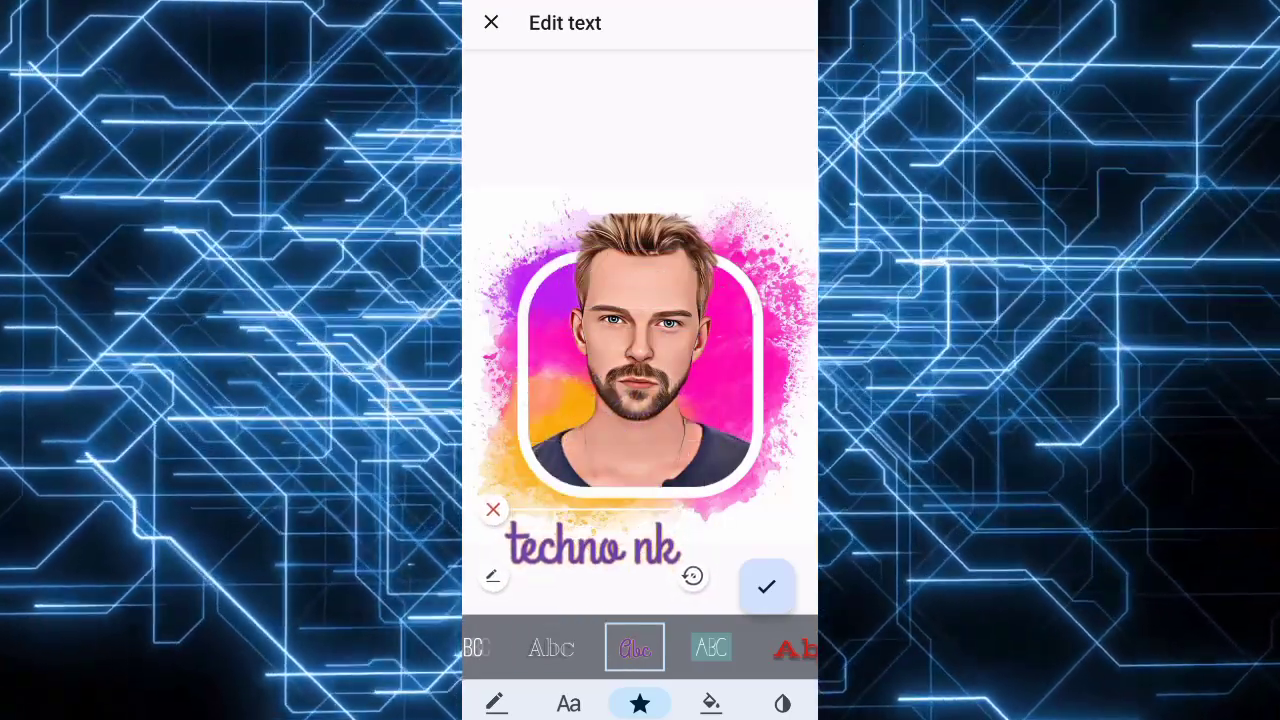
- Recolour the caption teal, then a deeper green, and check its opacity
{"action": "left_click", "coordinate": [711, 703]}
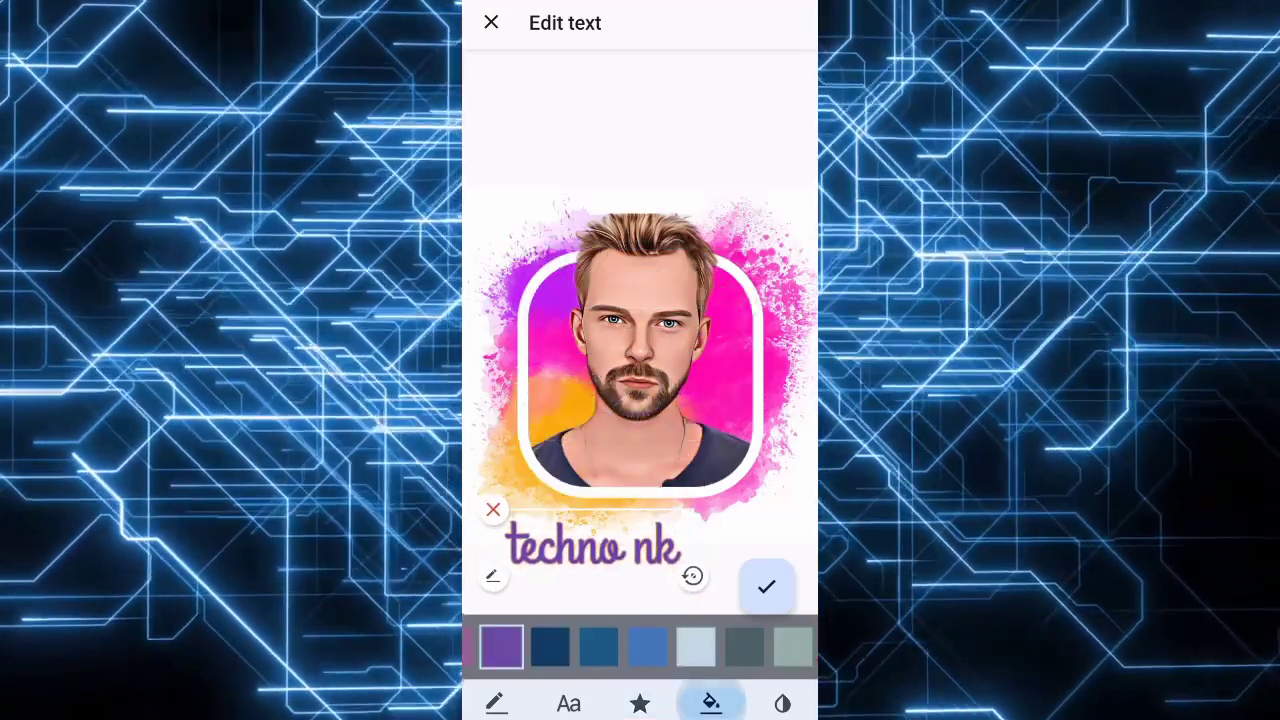
{"action": "left_click_drag", "start_coordinate": [700, 648], "coordinate": [655, 648]}
{"action": "left_click", "coordinate": [796, 648]}
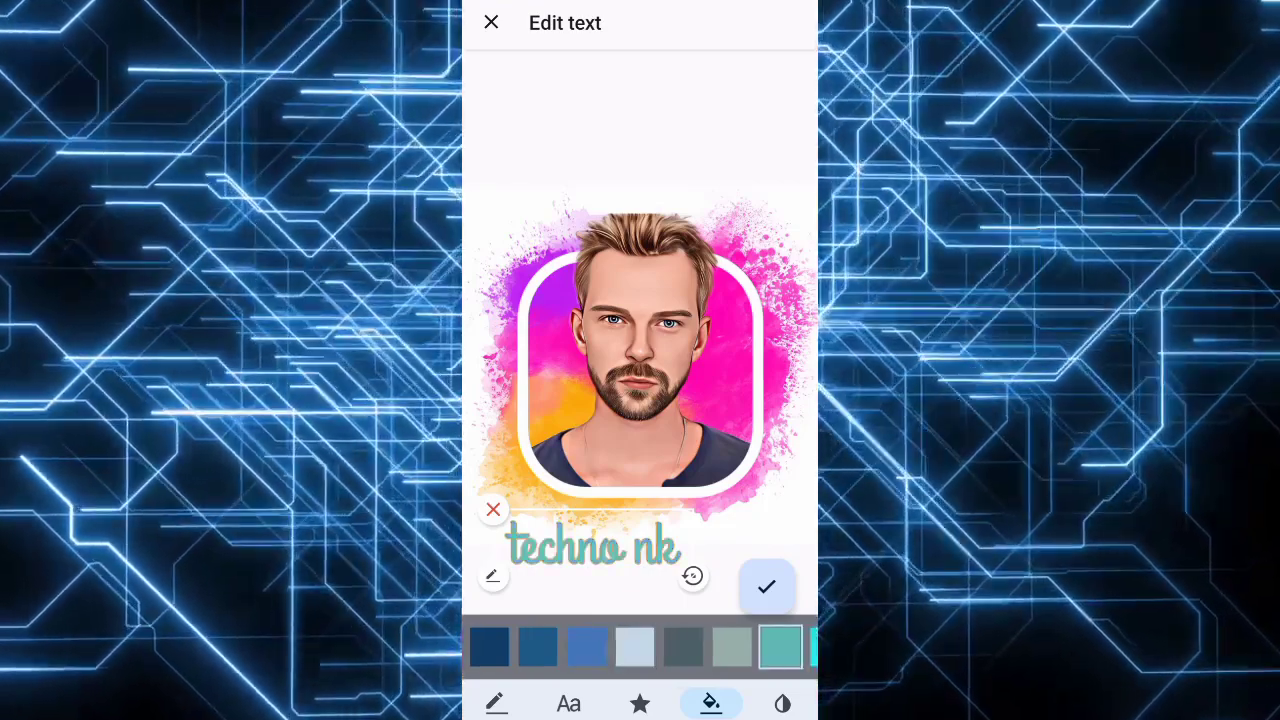
{"action": "left_click_drag", "start_coordinate": [760, 648], "coordinate": [590, 648]}
{"action": "left_click", "coordinate": [720, 646]}
{"action": "left_click", "coordinate": [782, 703]}
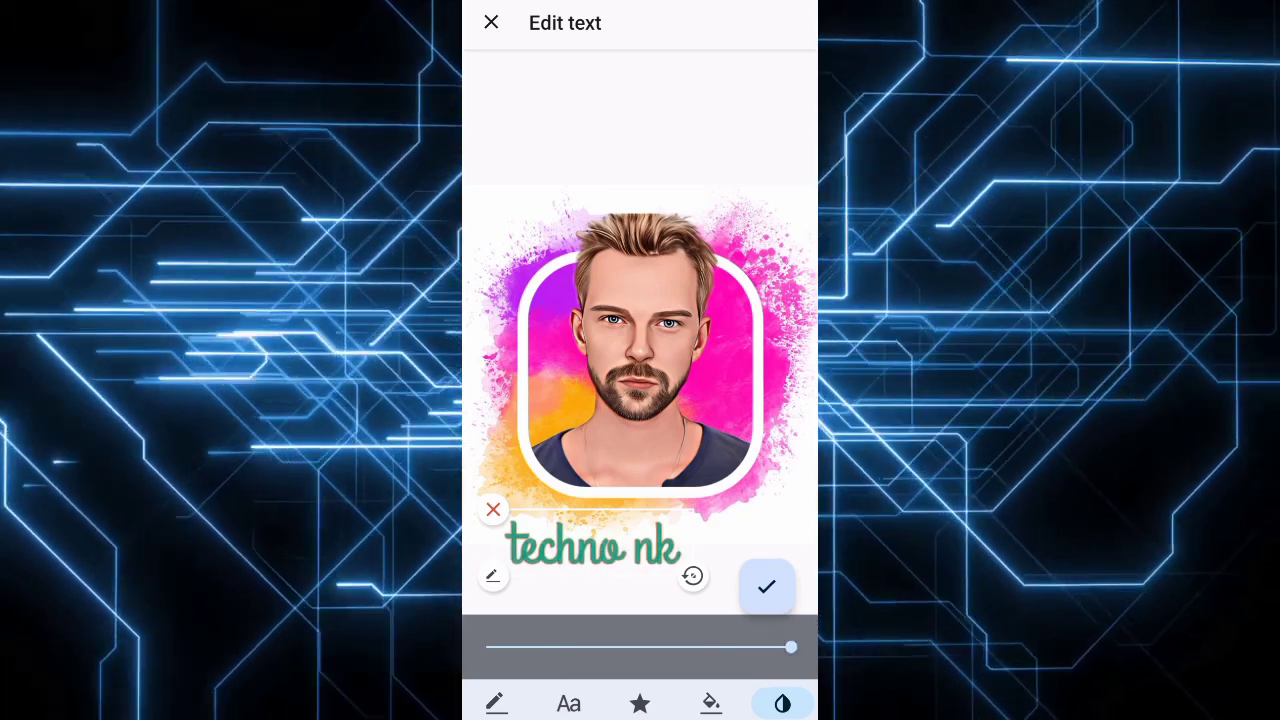
- Try several fonts for the caption and settle on bold italic
{"action": "left_click", "coordinate": [568, 703]}
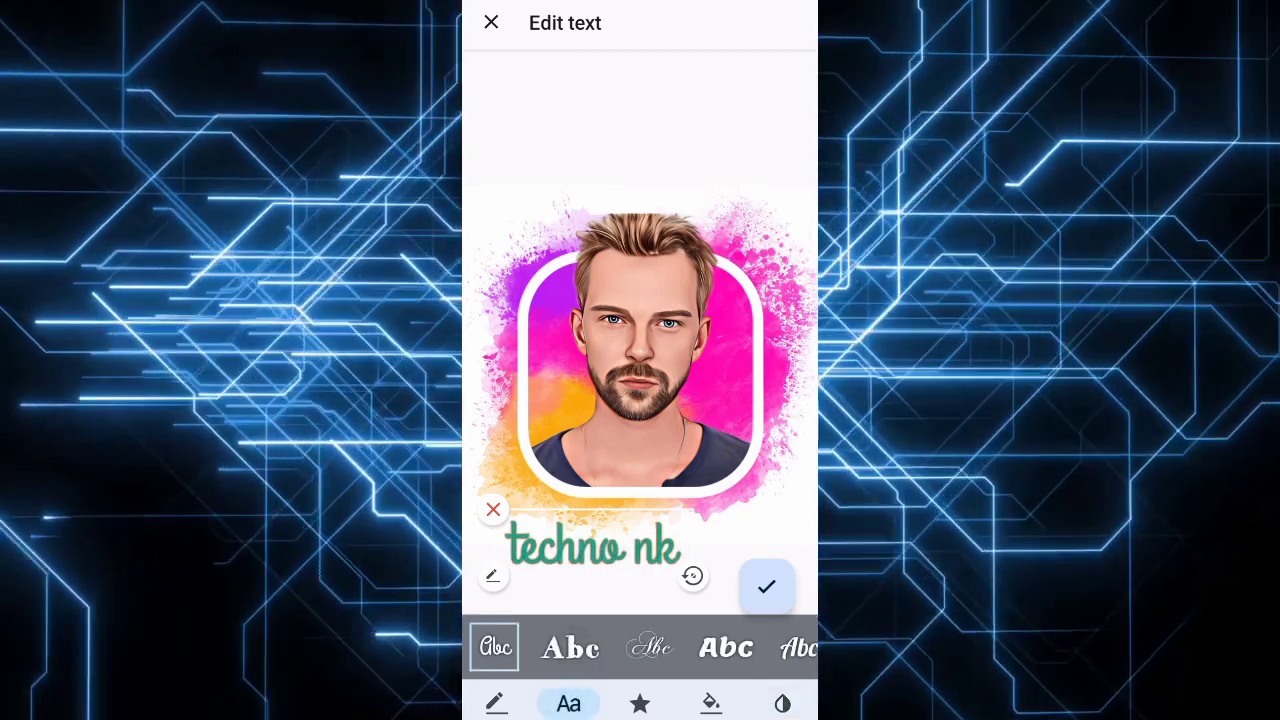
{"action": "left_click", "coordinate": [570, 647]}
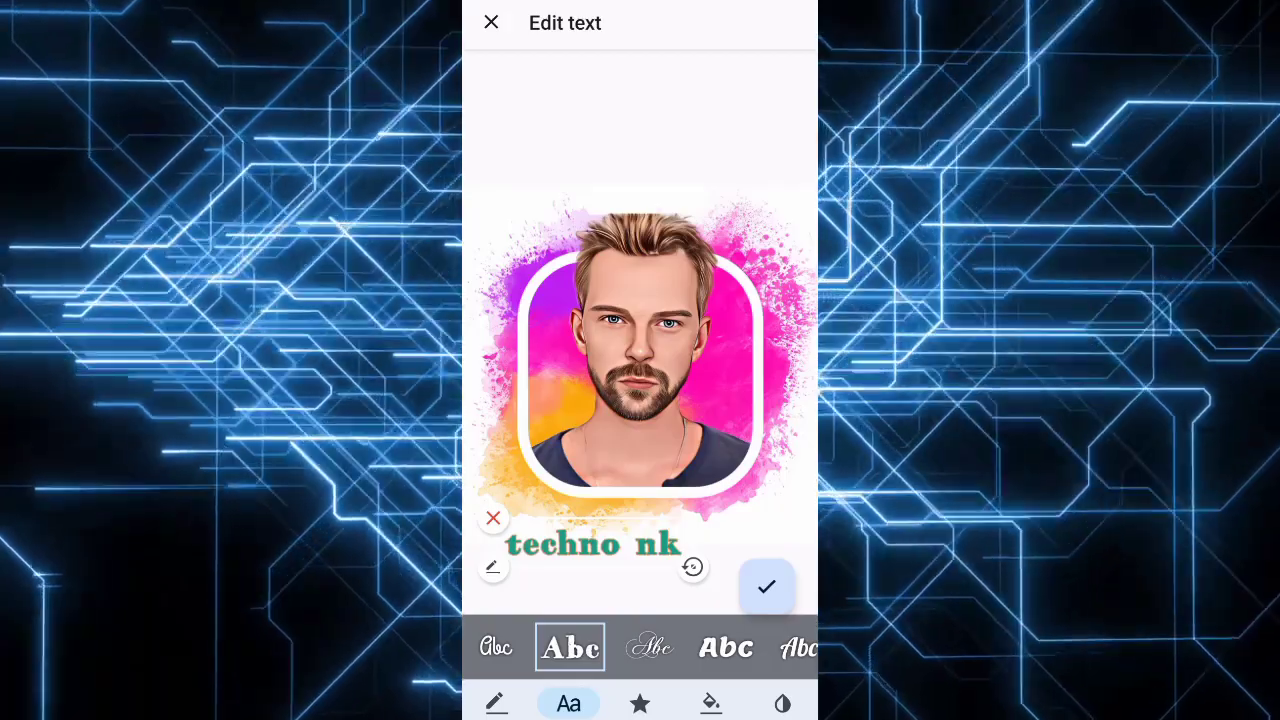
{"action": "left_click", "coordinate": [725, 647]}
{"action": "left_click", "coordinate": [798, 647]}
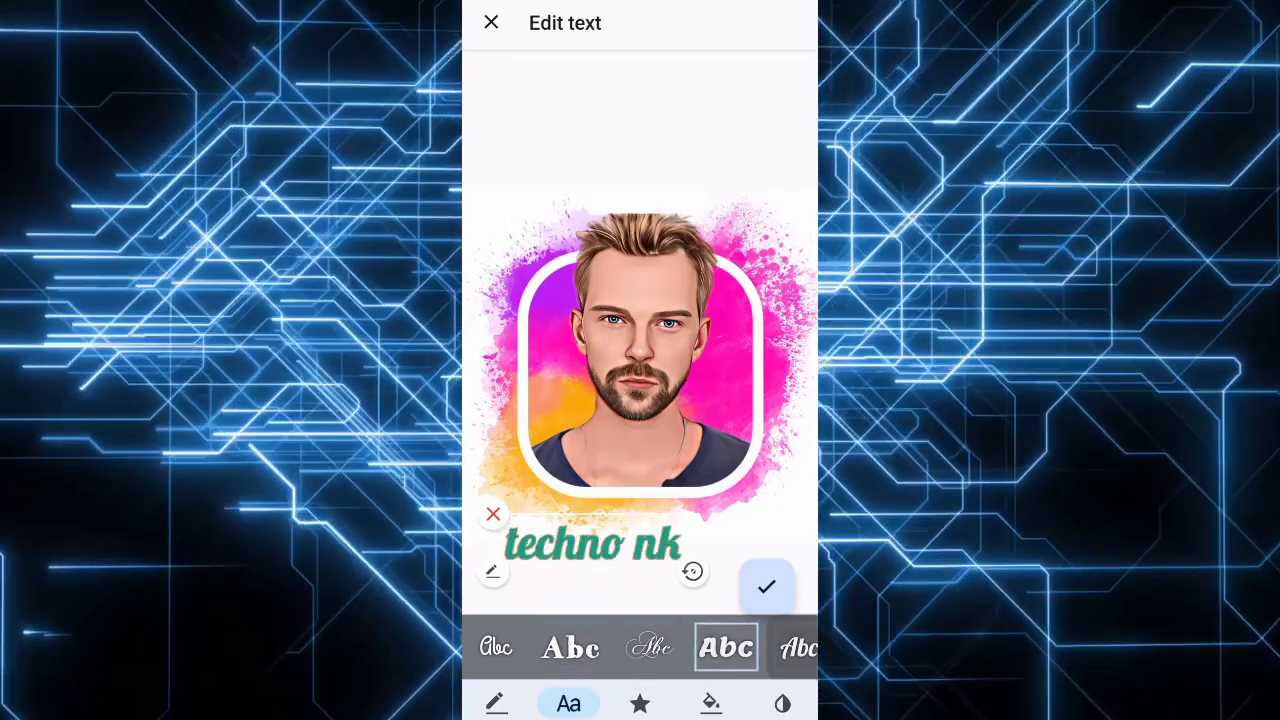
{"action": "left_click", "coordinate": [603, 647]}
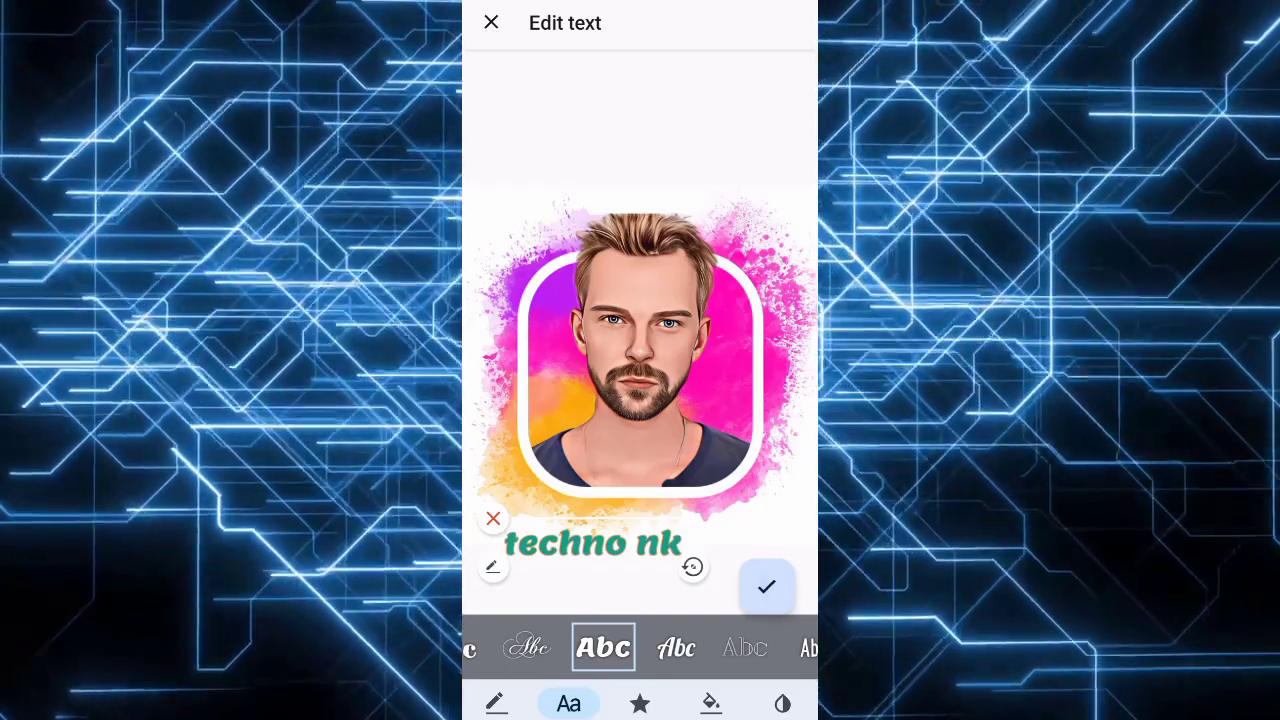
- Apply the caption edits and accept the person's cutout mask
{"action": "left_click", "coordinate": [766, 587]}
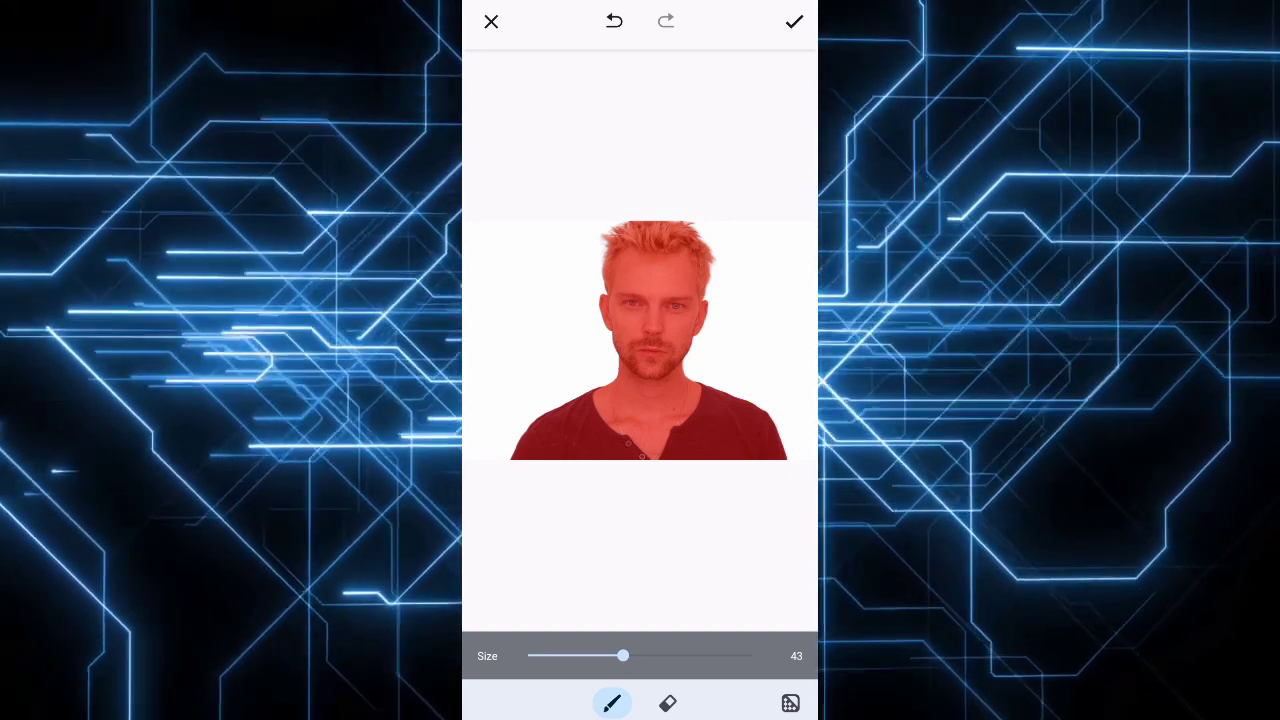
{"action": "left_click", "coordinate": [794, 21]}
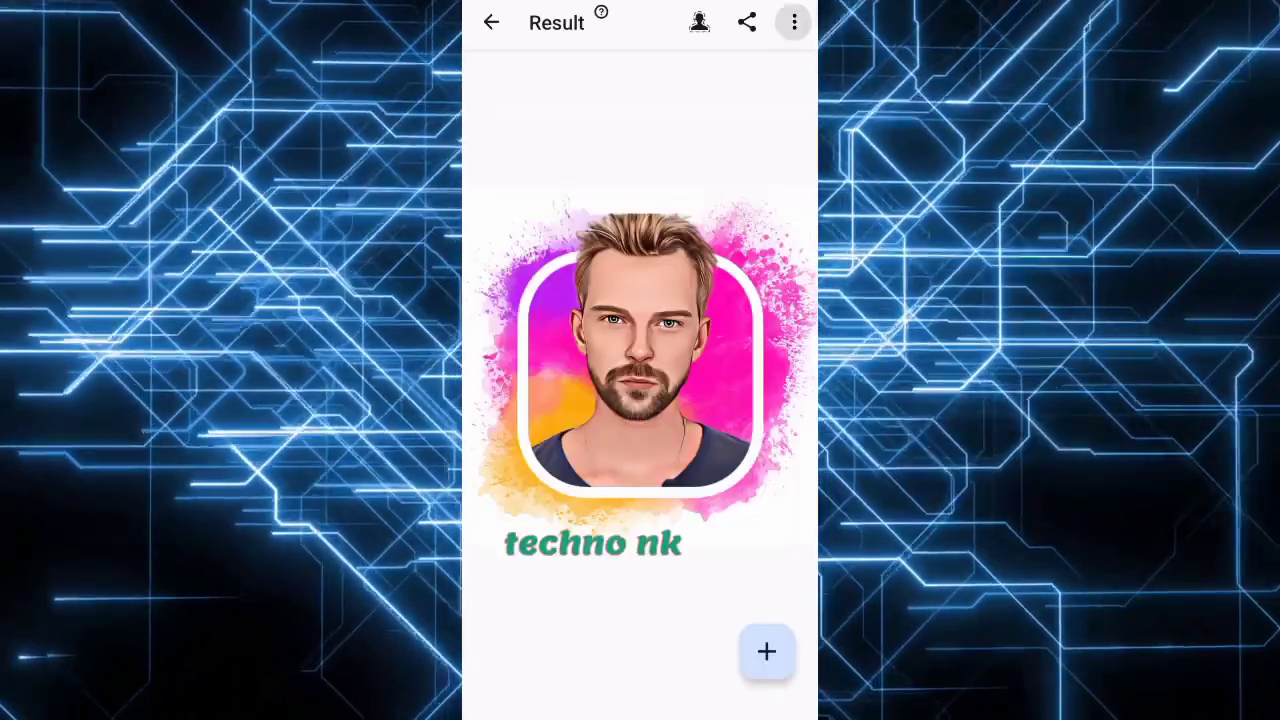
- Save the finished captioned portrait to the device from the options menu
{"action": "left_click", "coordinate": [794, 21]}
{"action": "left_click", "coordinate": [717, 30]}
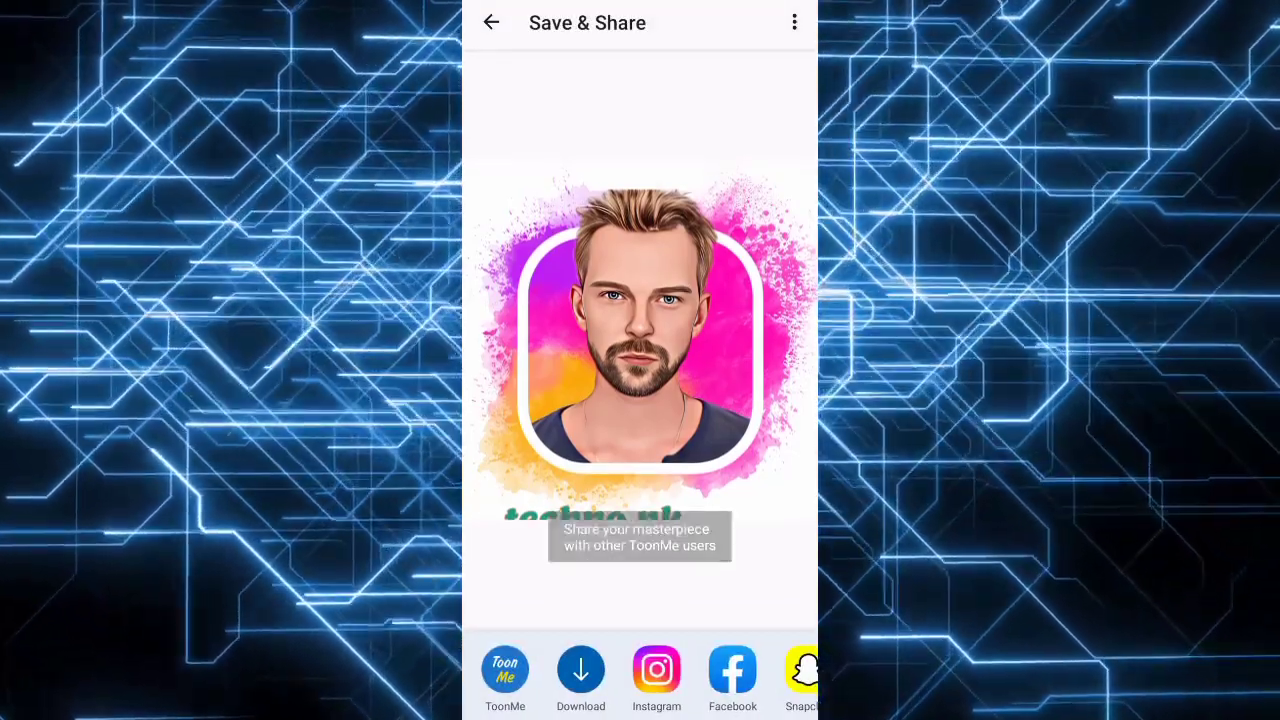
{"action": "scroll", "coordinate": [640, 670], "scroll_direction": "right", "scroll_amount": 5}
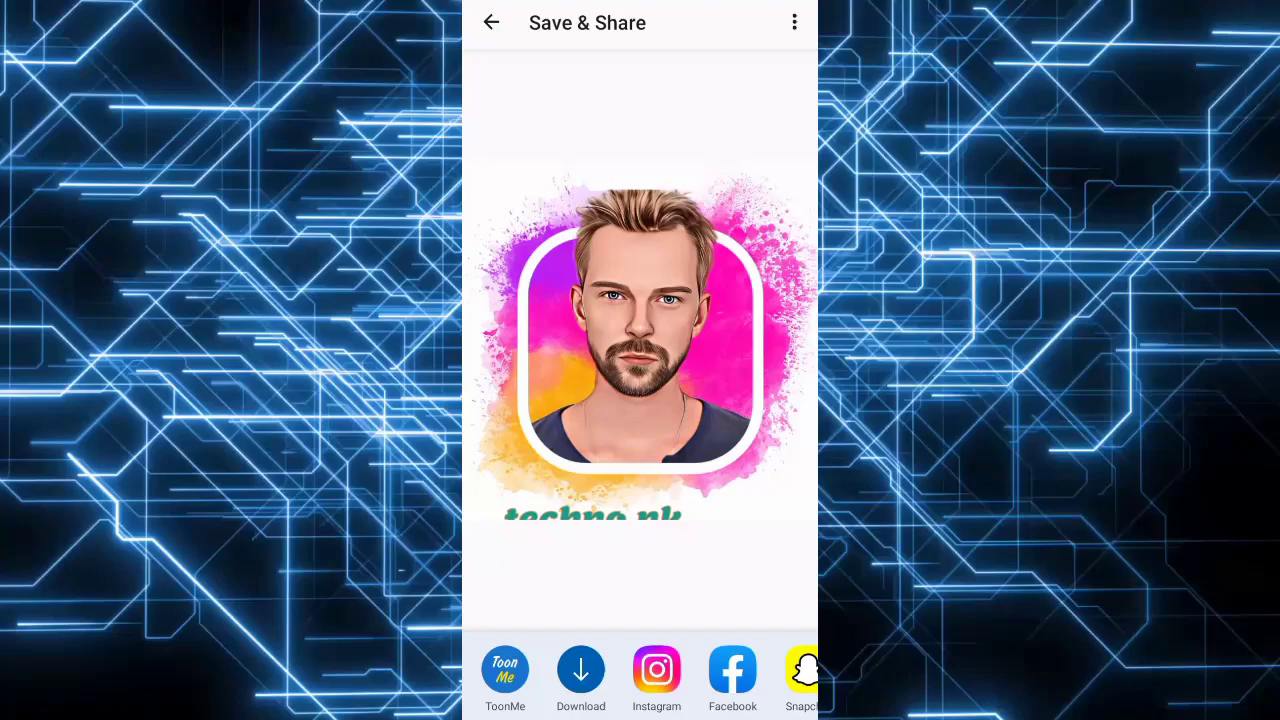
{"action": "left_click", "coordinate": [581, 670]}
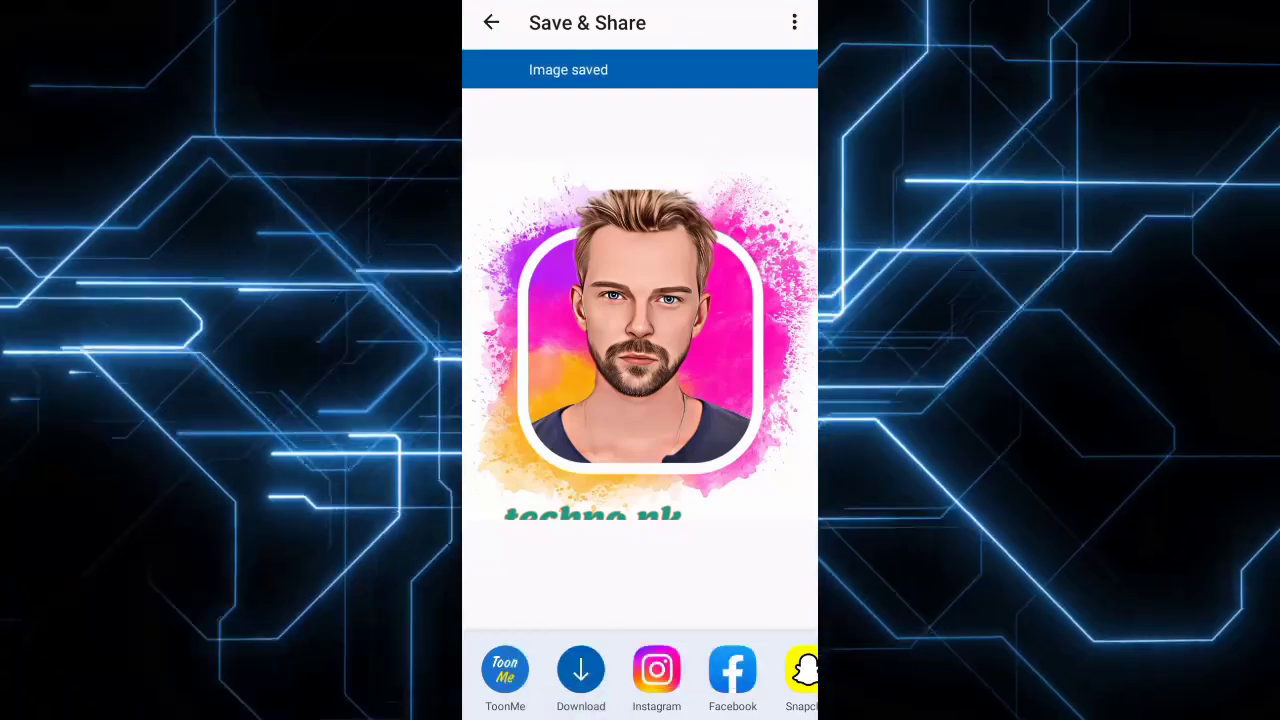
- Go back through the share and face pages to the Toon Effects feed
{"action": "left_click", "coordinate": [491, 22]}
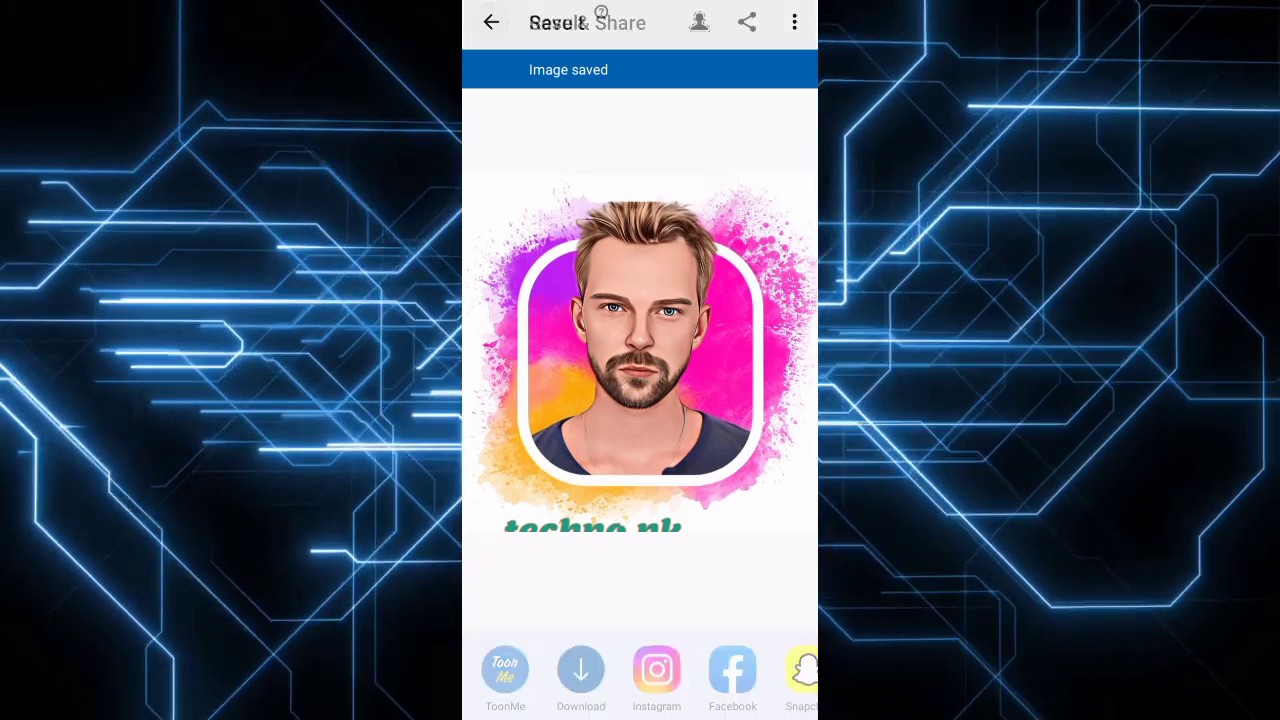
{"action": "left_click", "coordinate": [491, 22]}
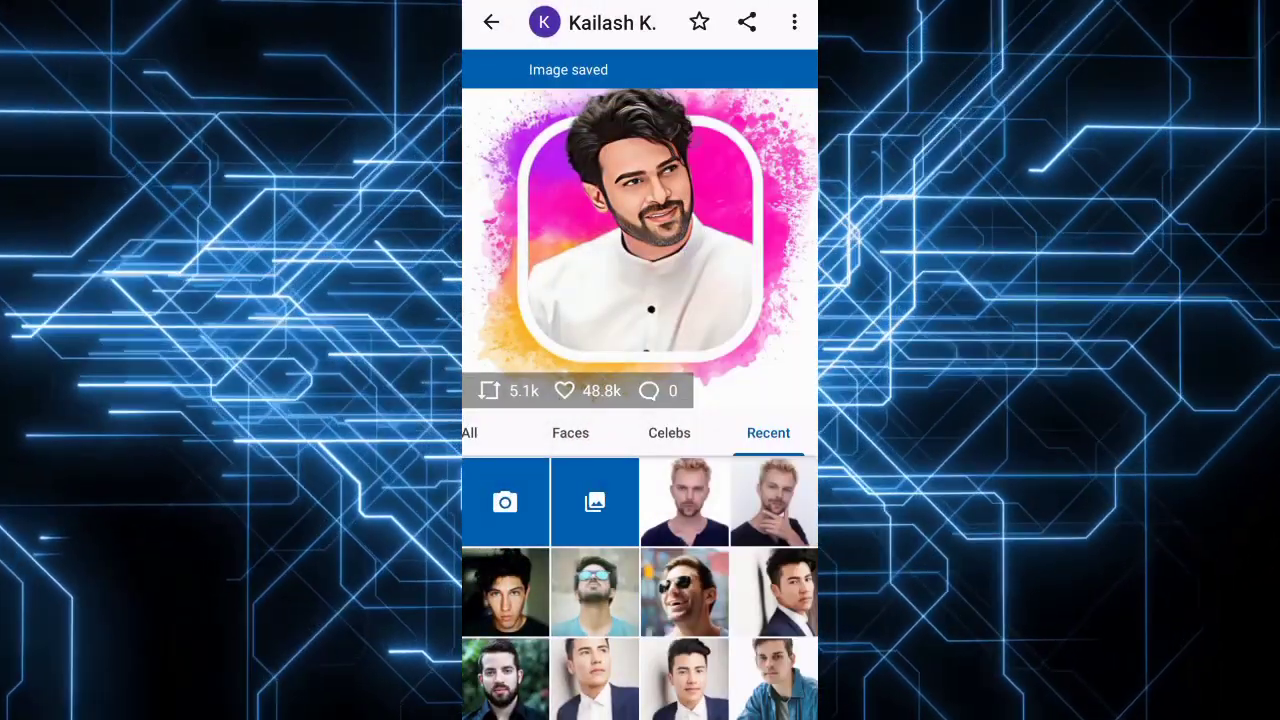
{"action": "left_click", "coordinate": [491, 22]}
- Process the blue-suited man's photo, square-cropped, with the hooded lightsaber effect
{"action": "scroll", "coordinate": [640, 360], "scroll_direction": "down", "scroll_amount": 4}
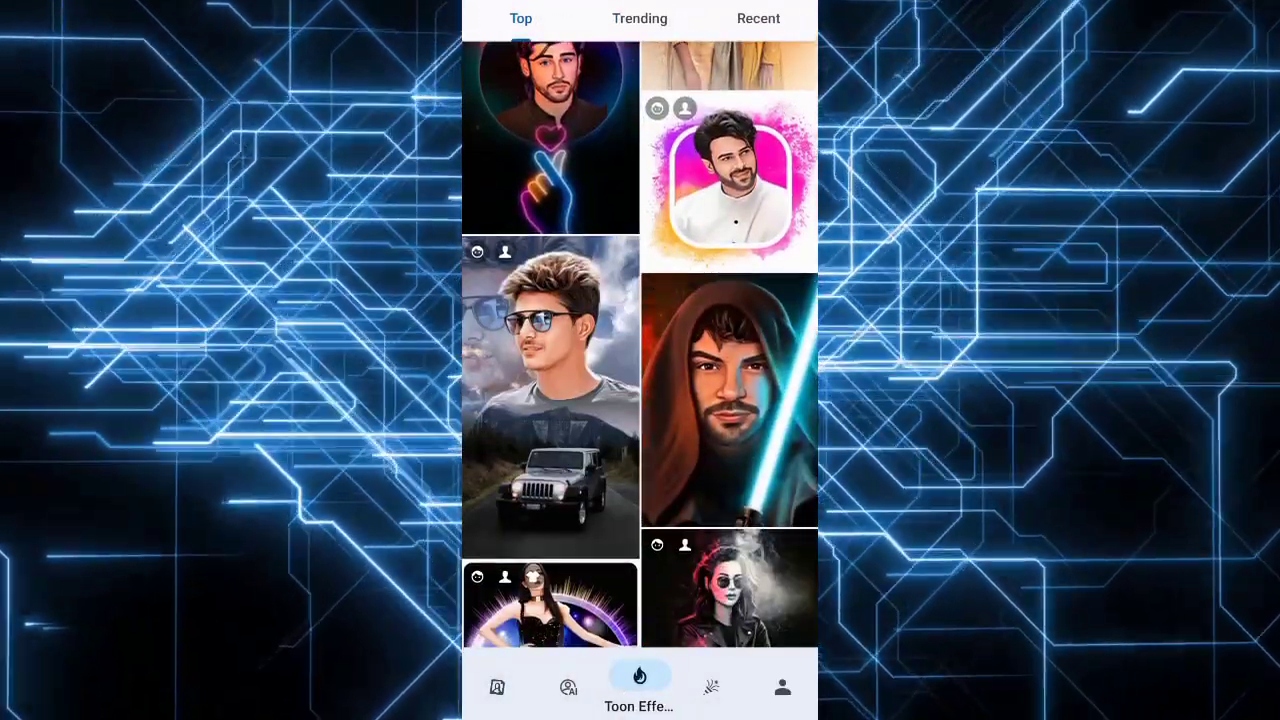
{"action": "left_click", "coordinate": [729, 437]}
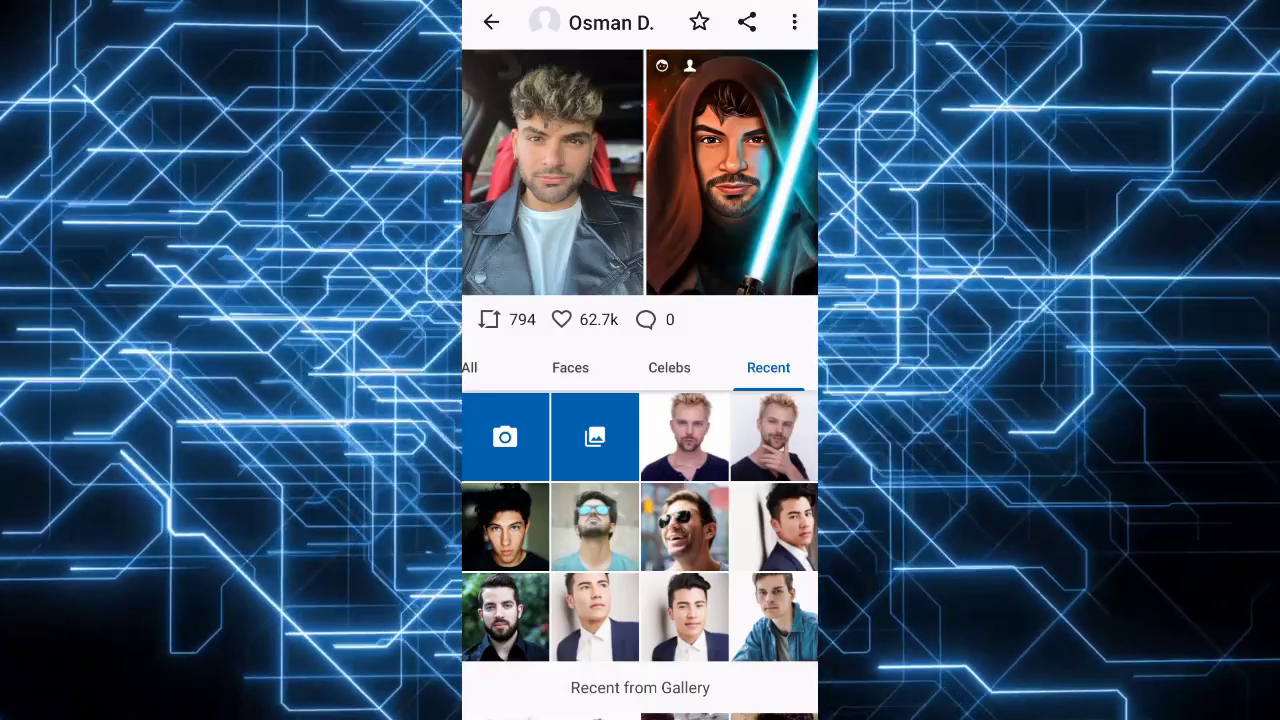
{"action": "left_click", "coordinate": [773, 527]}
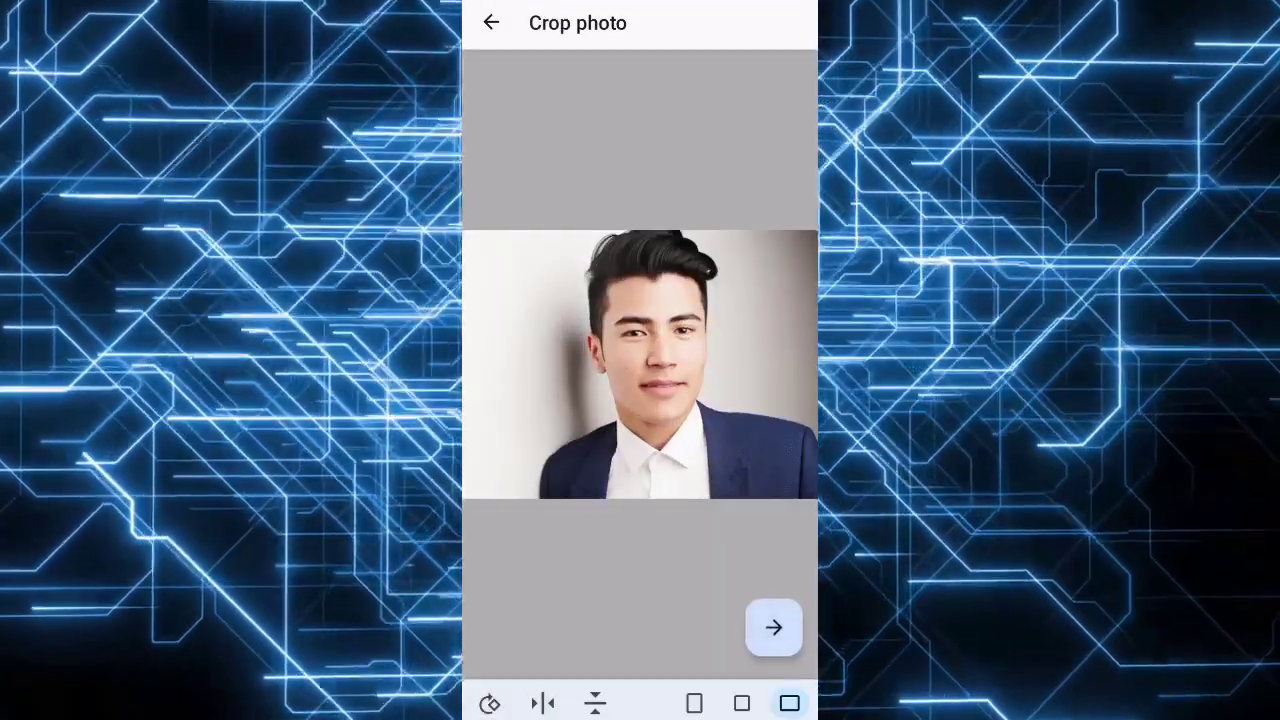
{"action": "left_click", "coordinate": [742, 703]}
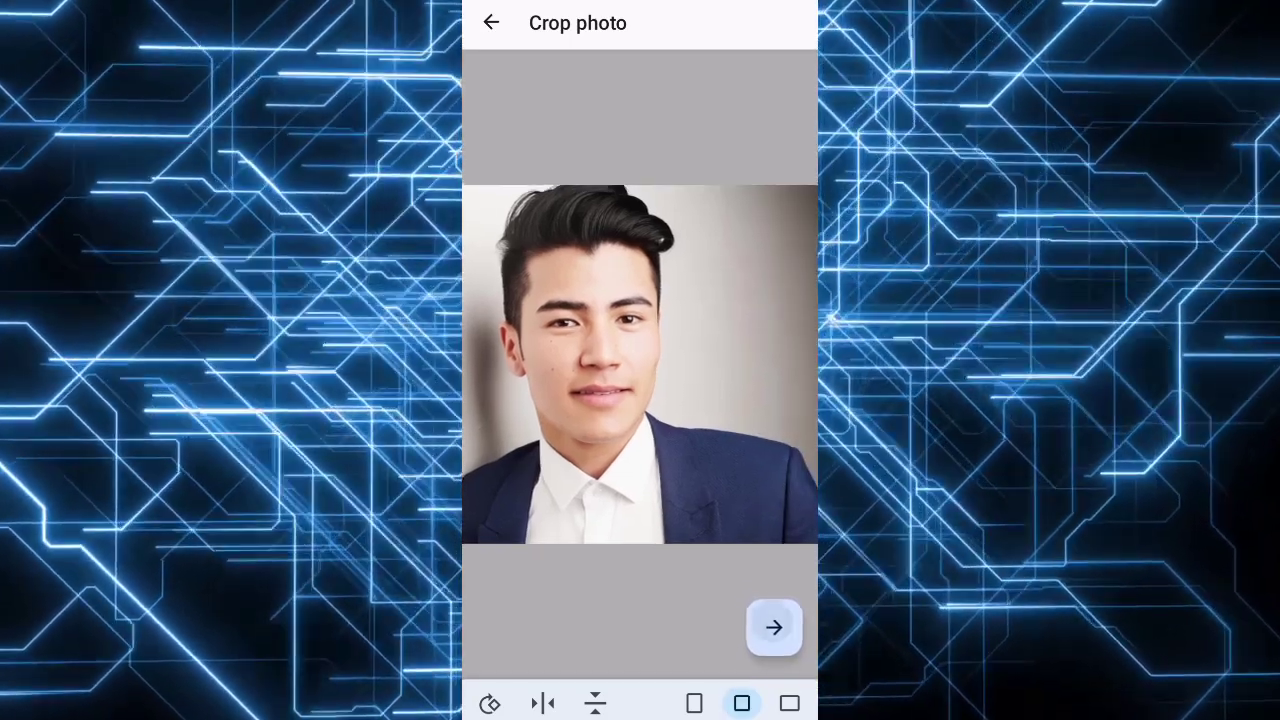
{"action": "left_click", "coordinate": [773, 627]}
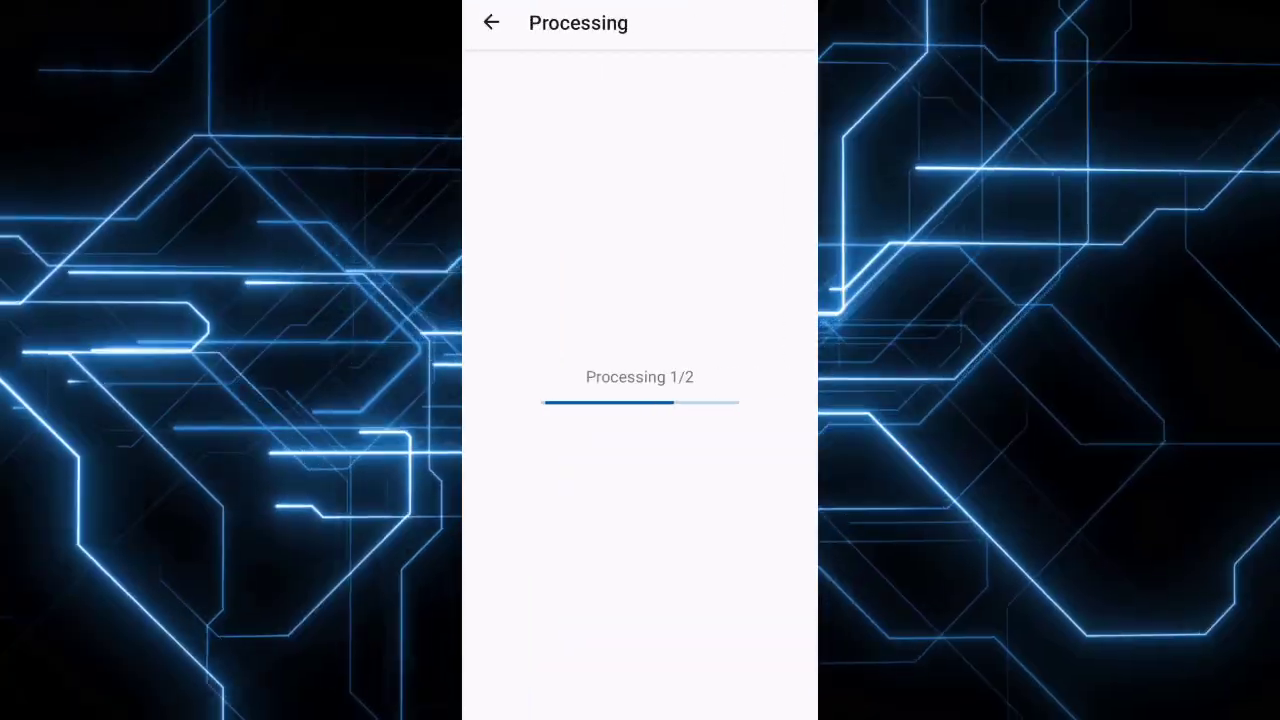